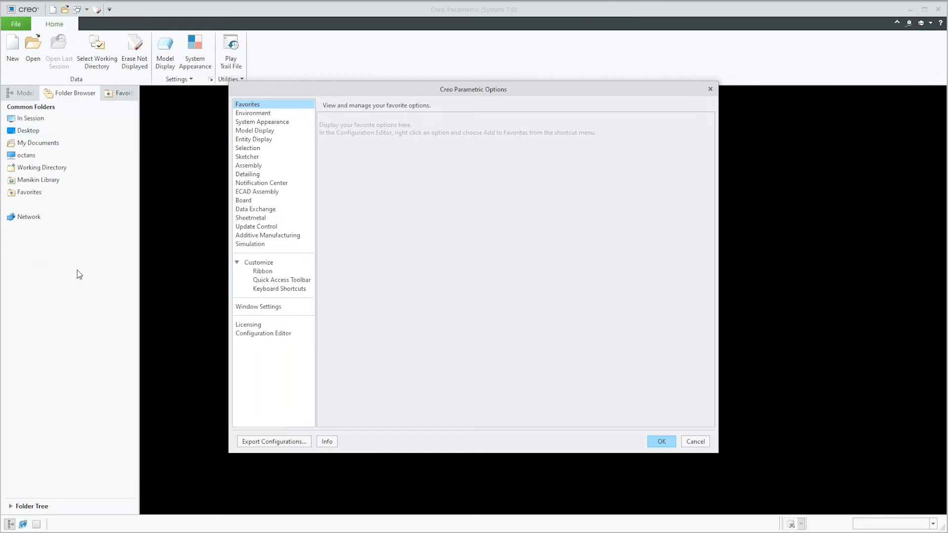
Step: Review the default STEP import profile and the profile files available for it in the data exchange options
click(256, 212)
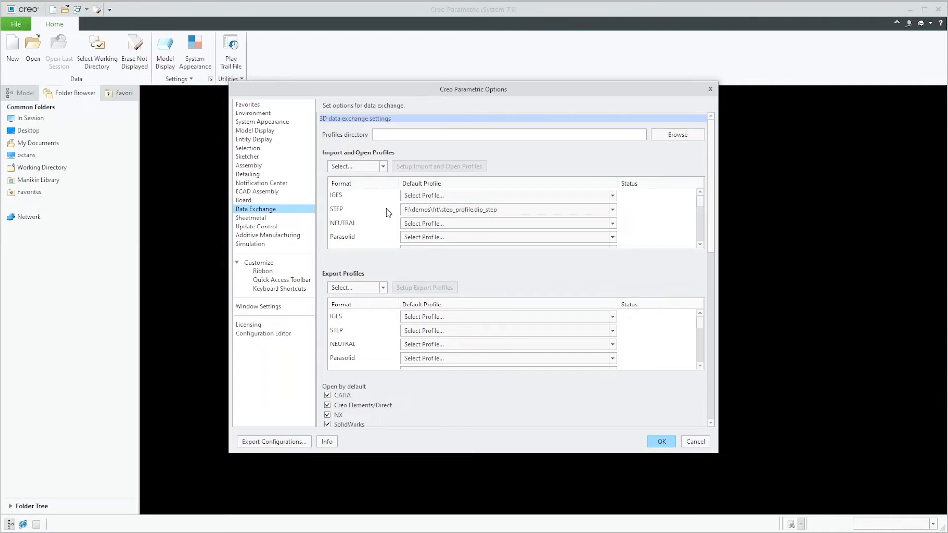
click(613, 210)
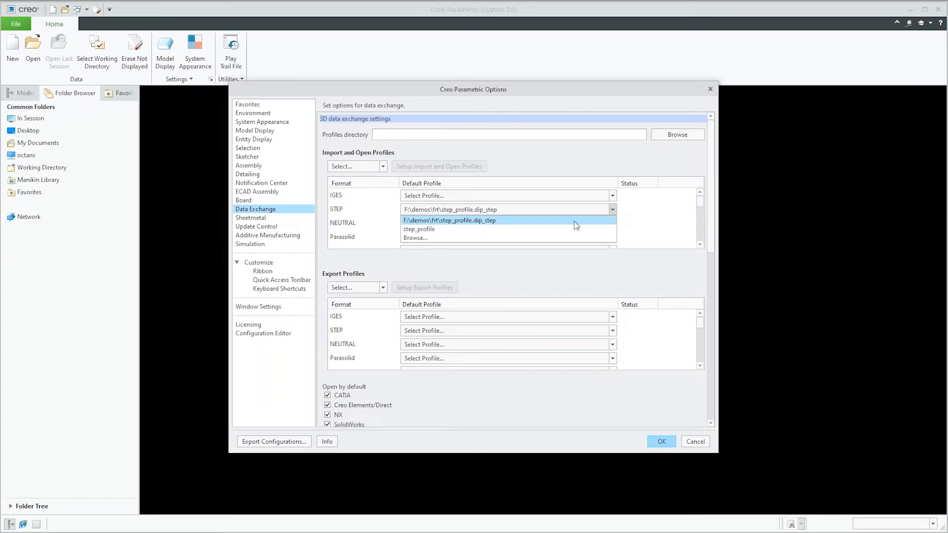
click(550, 239)
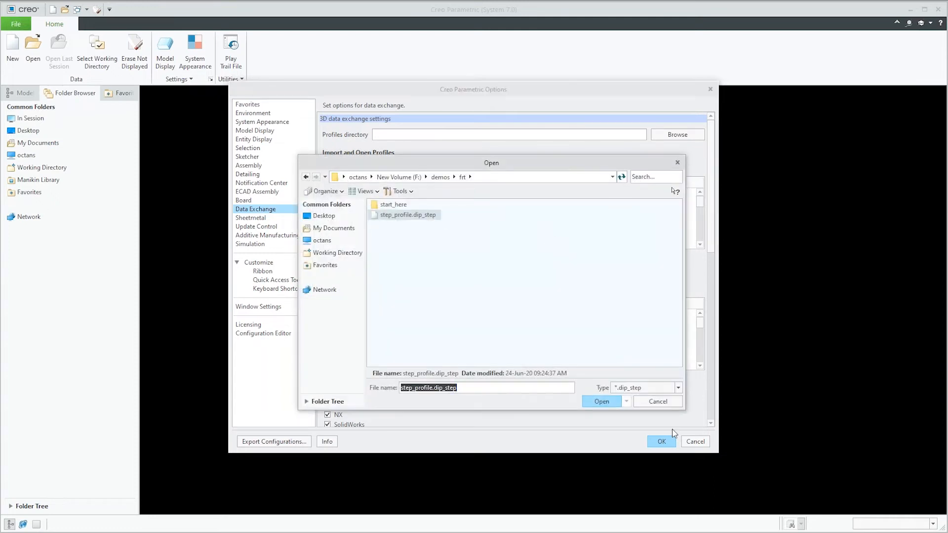
click(665, 401)
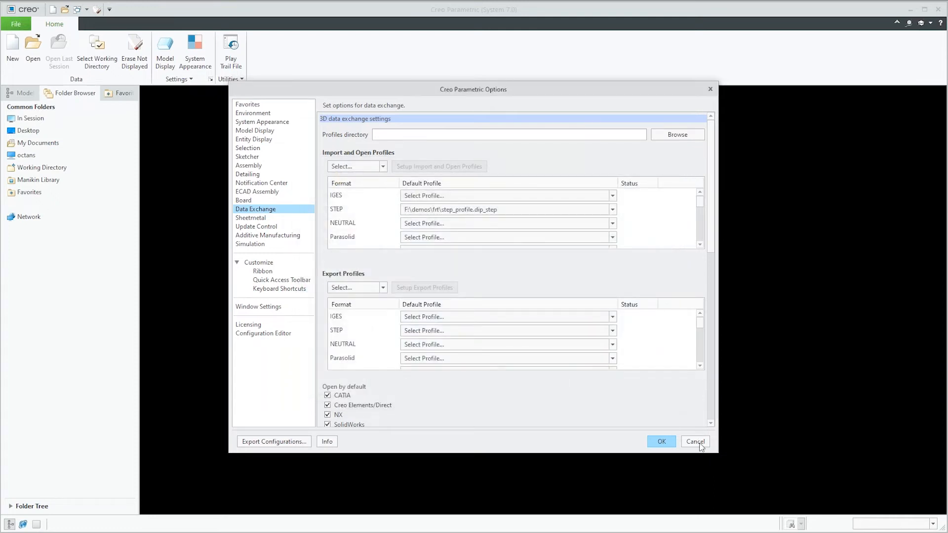
click(695, 441)
Step: Choose the STEP file frt_tutorial_CS0.stp from the frt folder for import as a new model
click(33, 44)
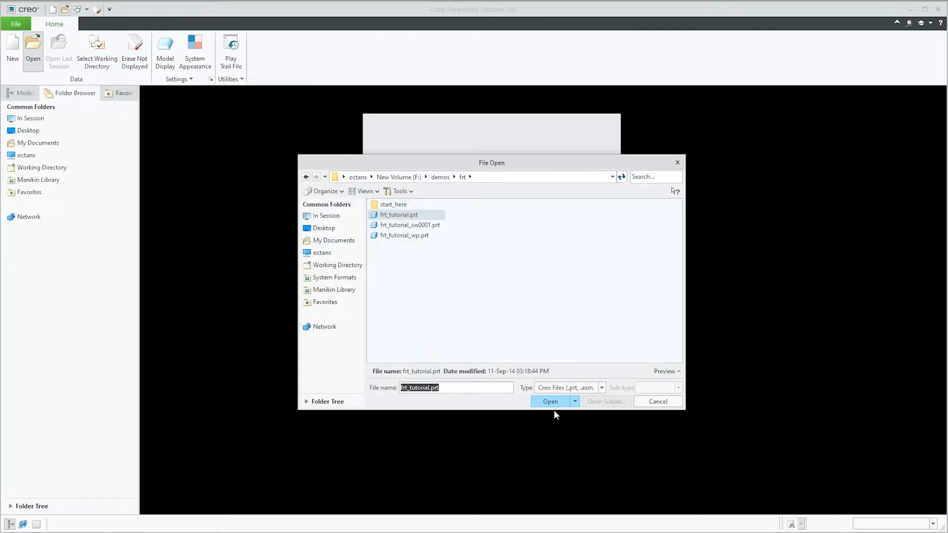
click(568, 388)
click(568, 324)
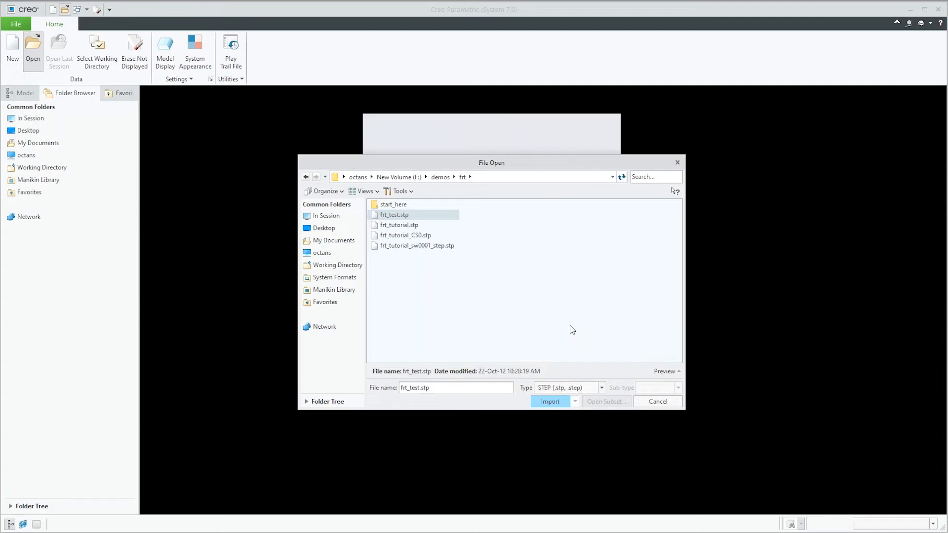
click(395, 235)
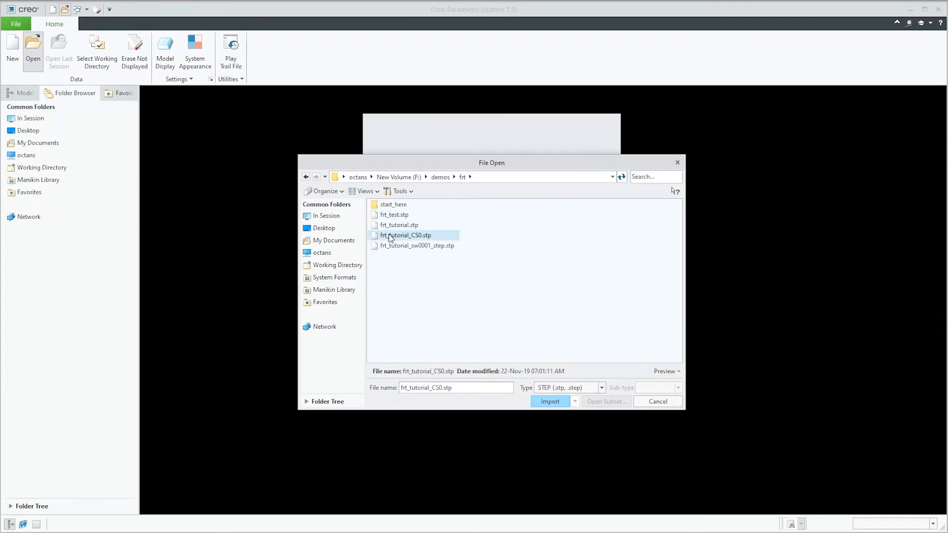
click(547, 402)
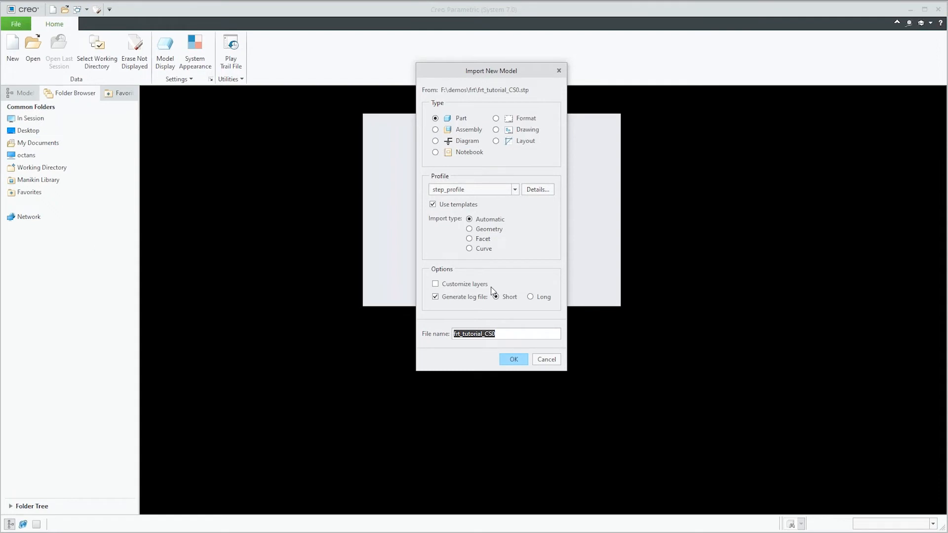
Step: Examine the STEP import profile's model, surface, curve, point, topology, filter and miscellaneous settings, including the model accuracy choices
click(536, 192)
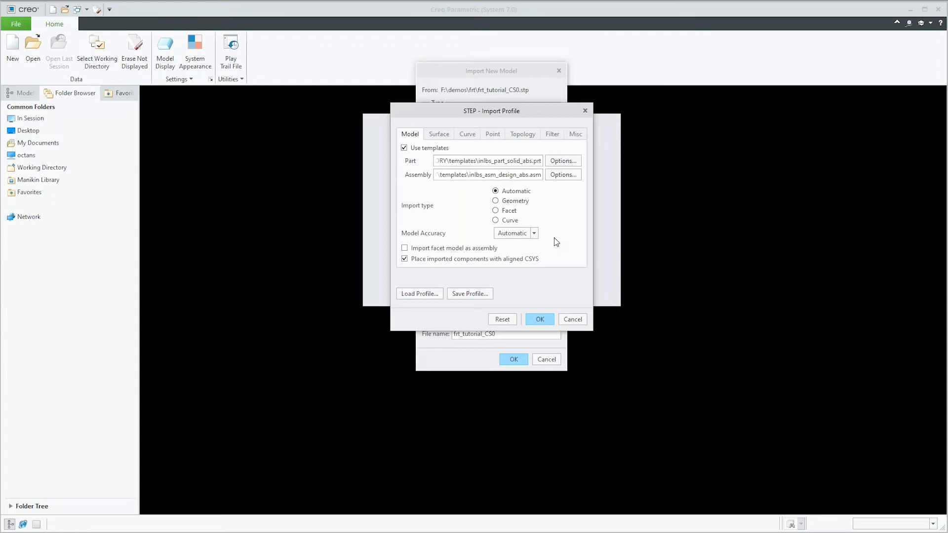
click(534, 233)
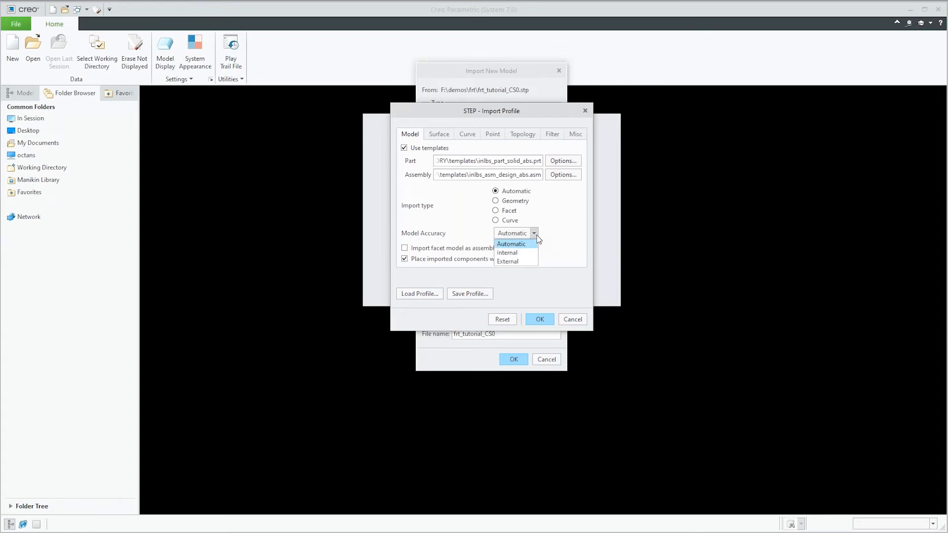
click(564, 211)
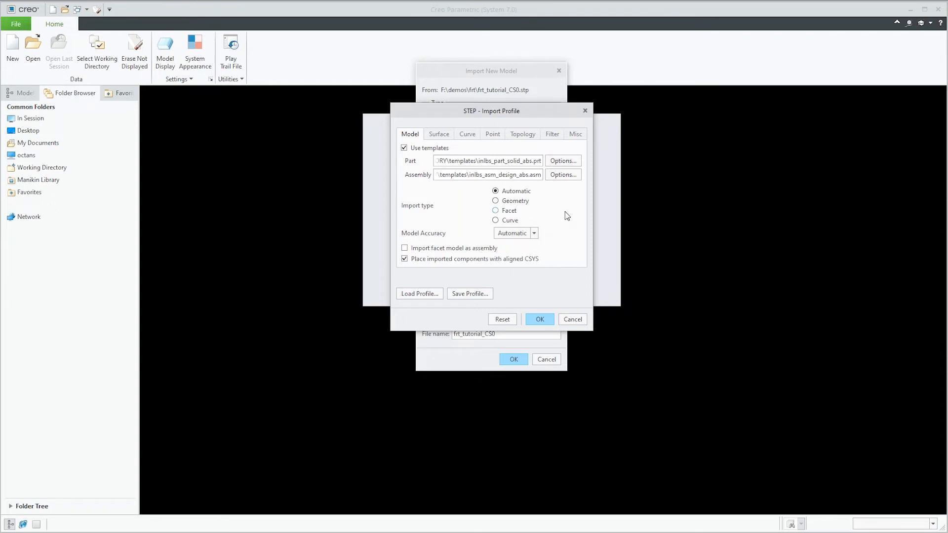
click(440, 137)
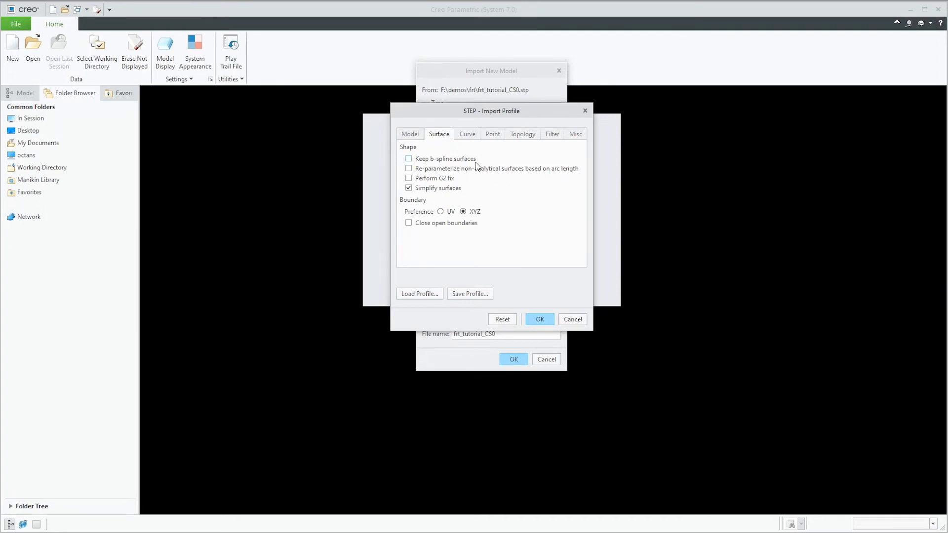
click(471, 135)
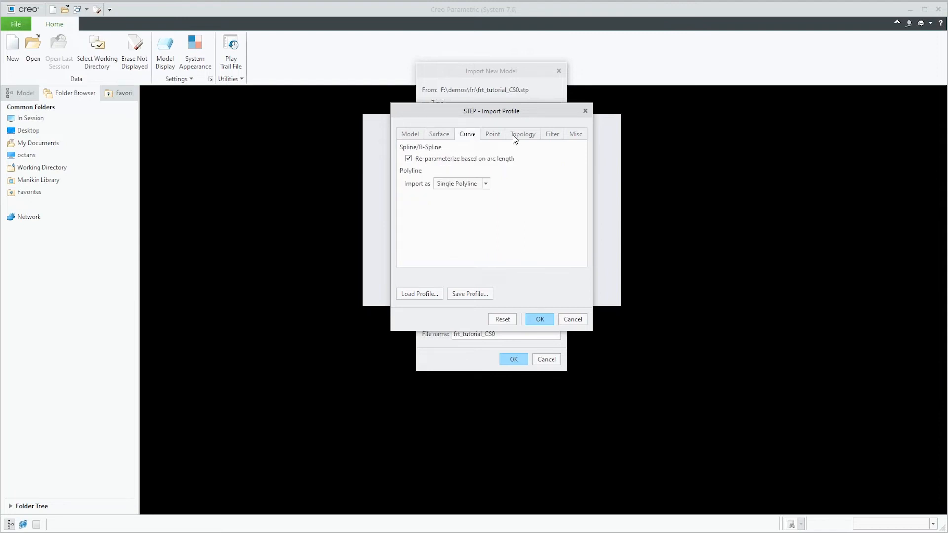
click(499, 136)
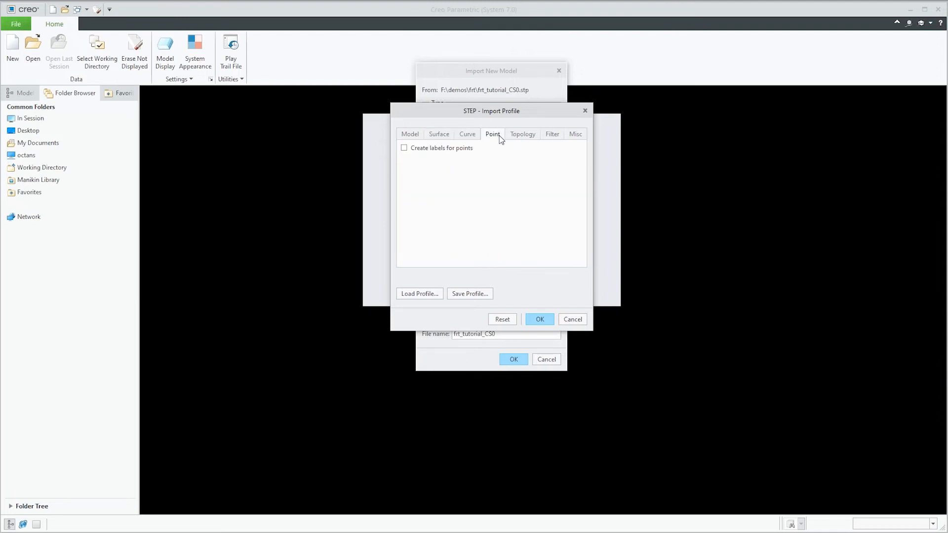
click(531, 137)
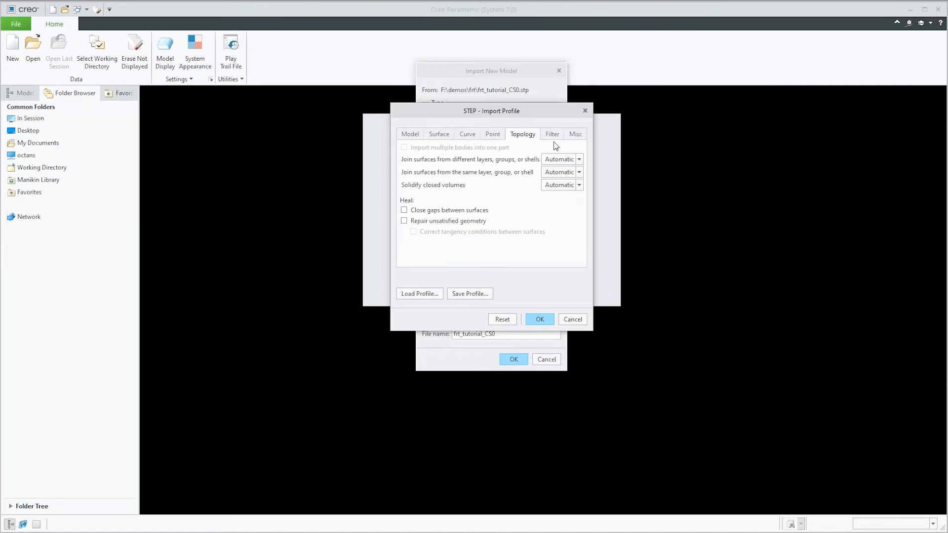
click(556, 135)
click(575, 137)
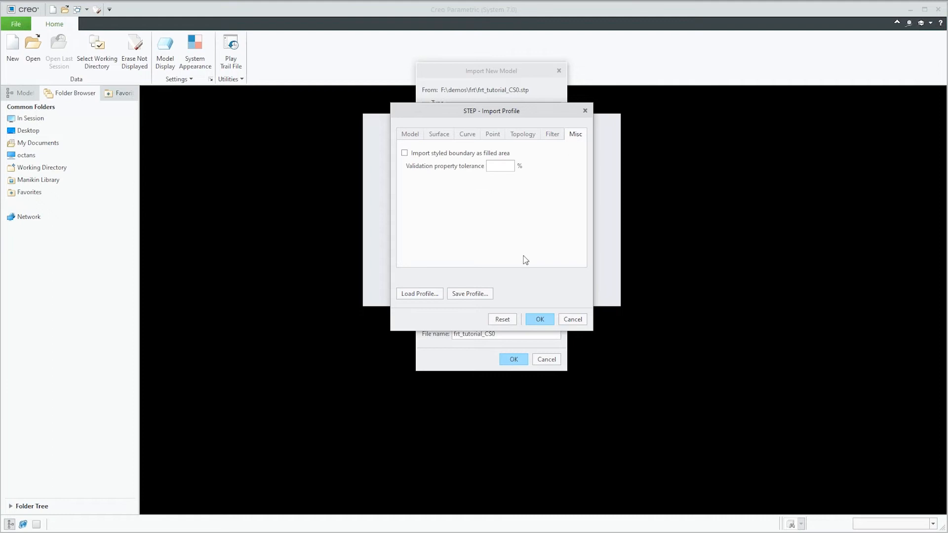
Step: Accept the profile settings and import the STEP file as part frt_tutorial_CS0 using step_profile, templates and Automatic import type
click(534, 324)
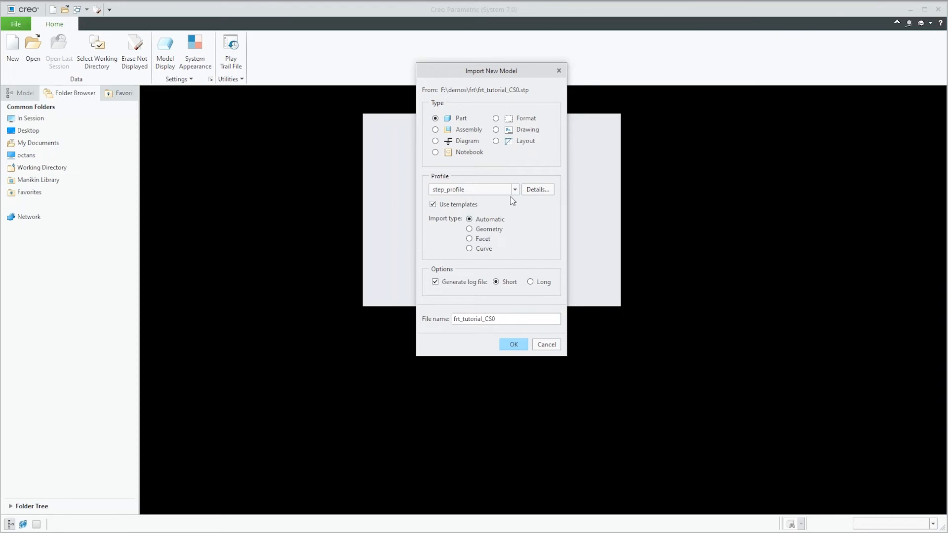
click(514, 344)
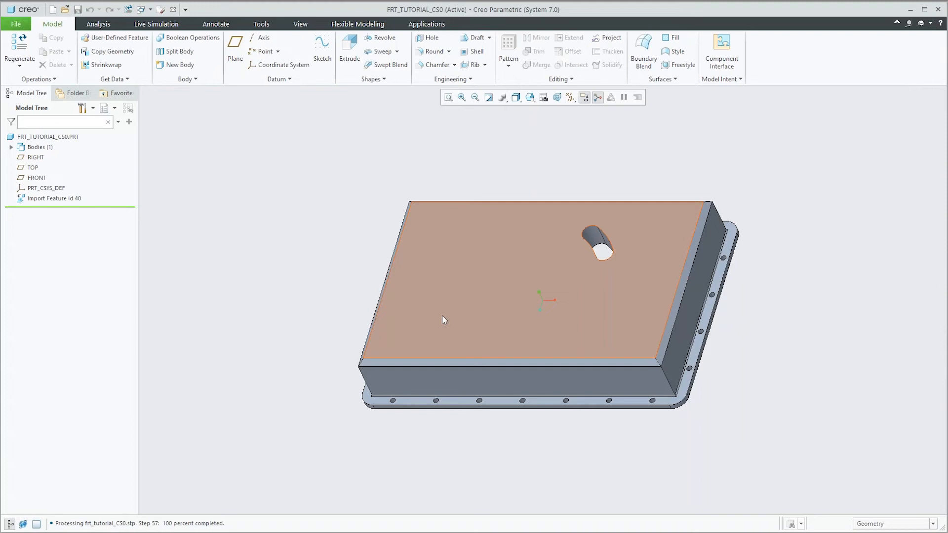
Step: Inspect the imported part's layers and its list of saved view orientations
click(106, 108)
click(130, 121)
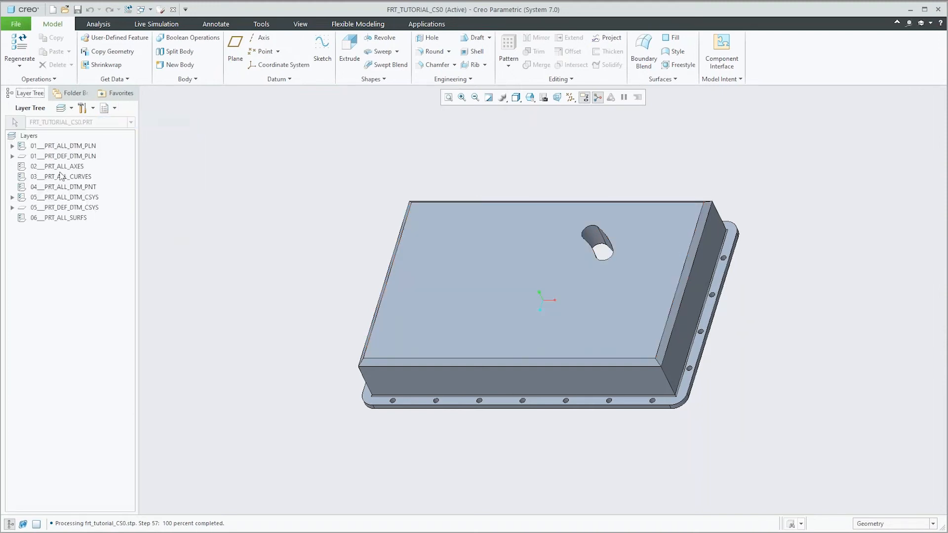
click(106, 108)
click(119, 121)
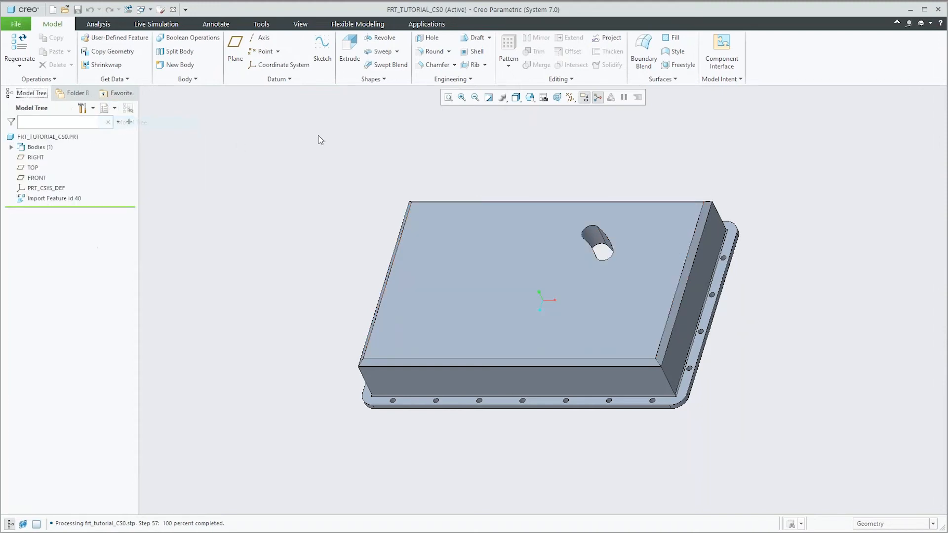
click(530, 97)
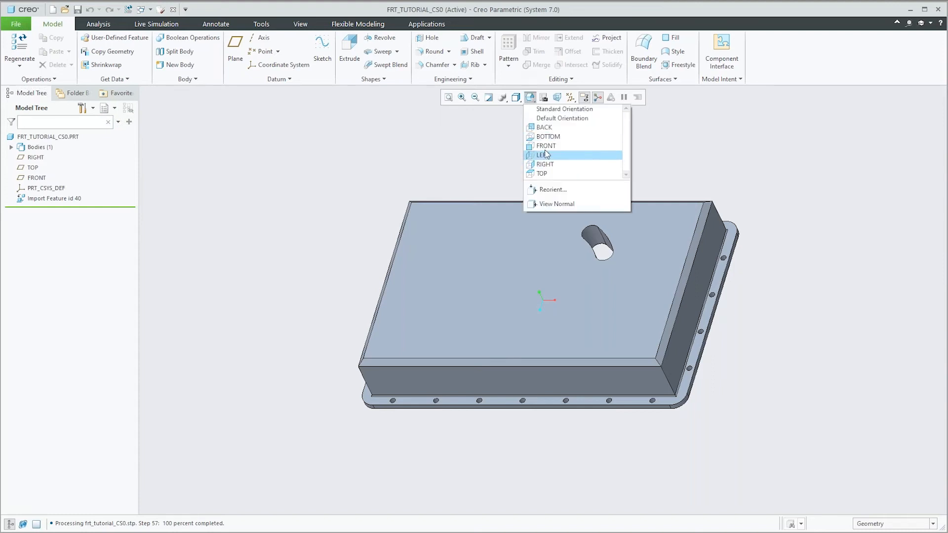
click(446, 171)
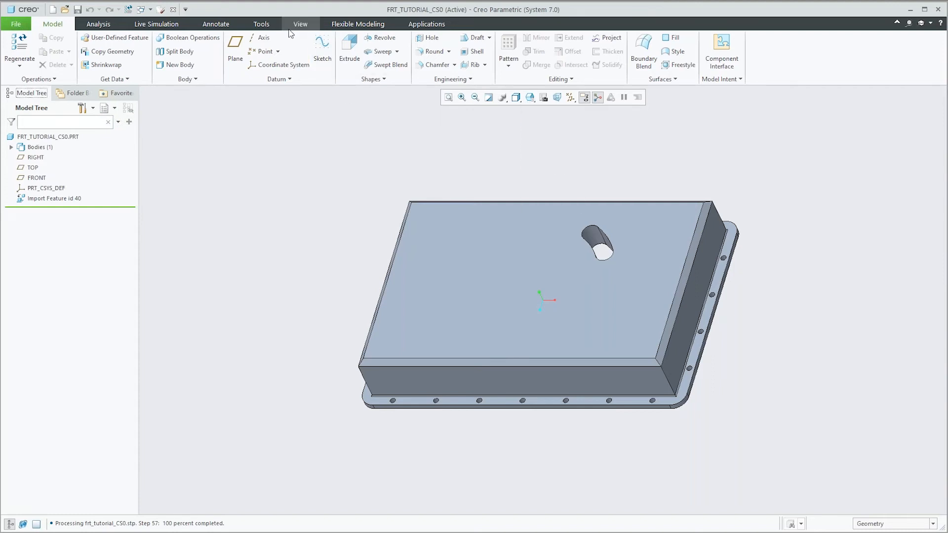
Step: Examine the imported part's local parameters with their relations, making the full parameter names readable, and inspect the part's interior
click(262, 24)
click(324, 64)
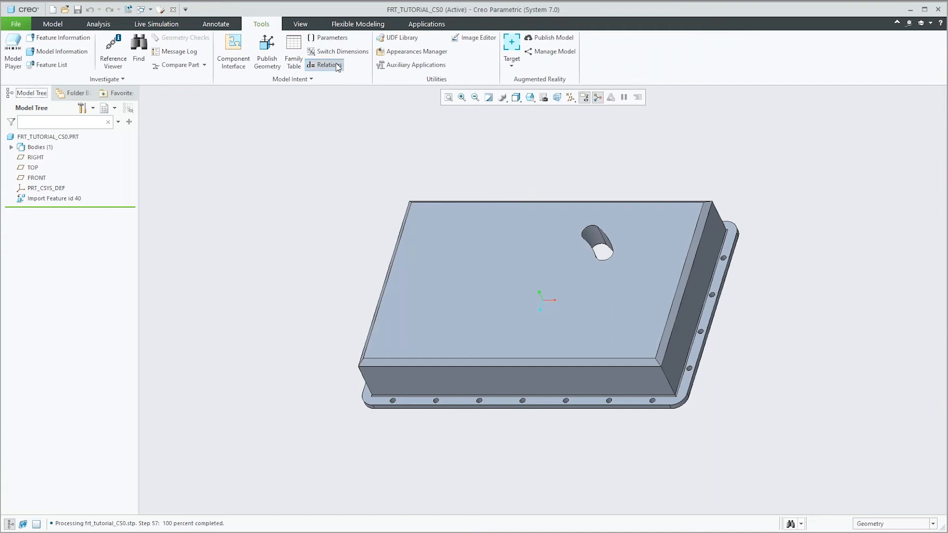
click(705, 390)
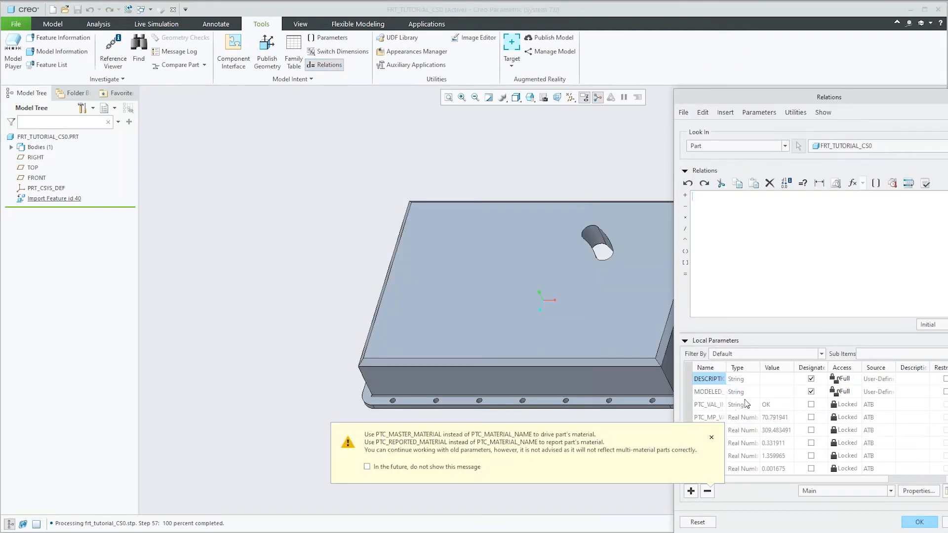
click(712, 437)
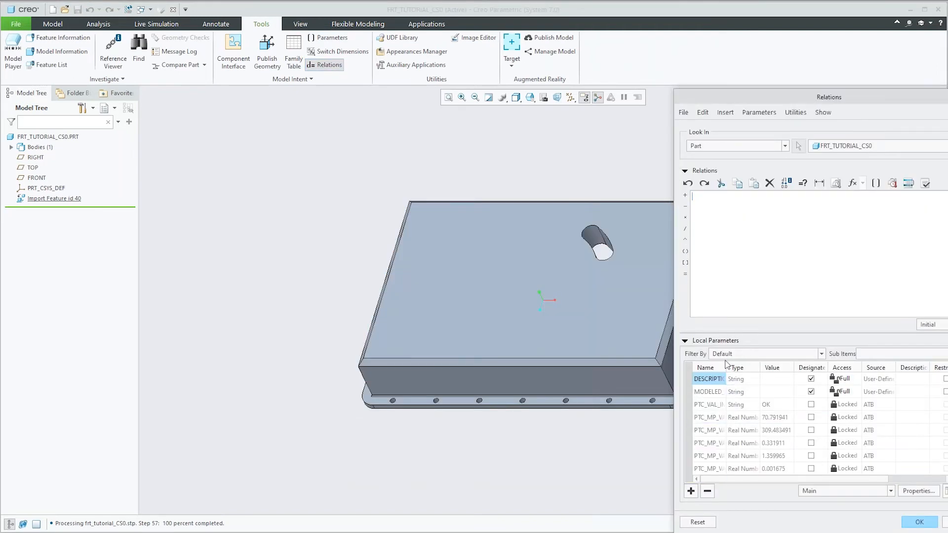
drag(727, 364, 765, 364)
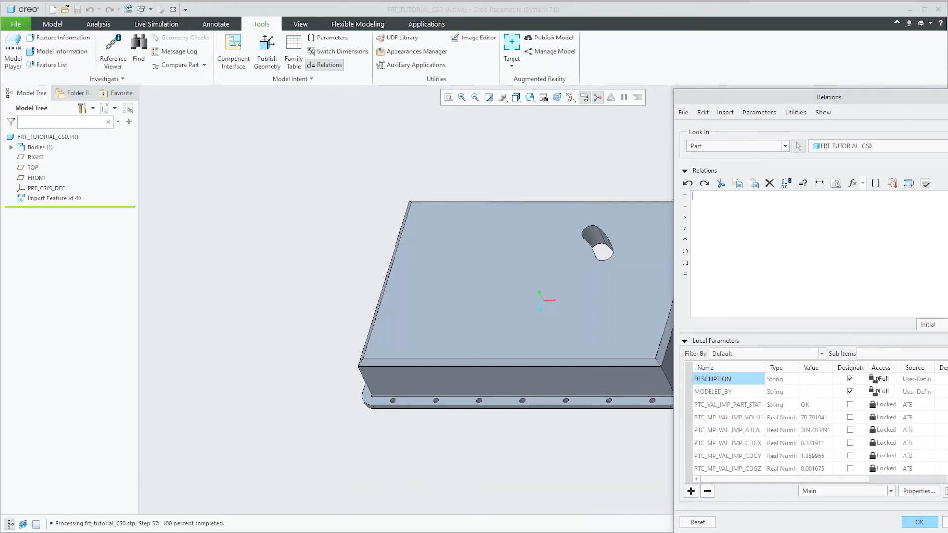
click(946, 523)
click(847, 335)
middle_drag(756, 378, 710, 203)
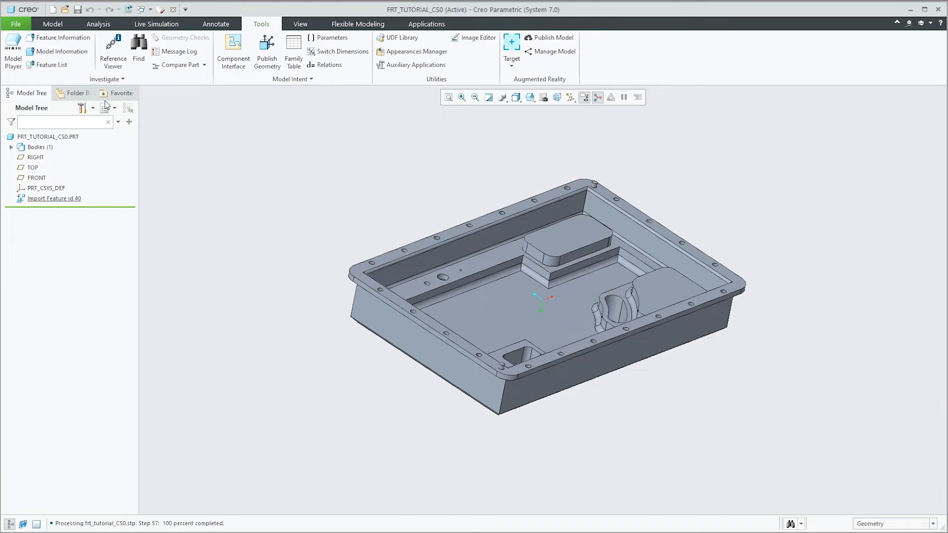
Step: Create a new solid part from the default template and look over the files that can be imported into it
click(53, 10)
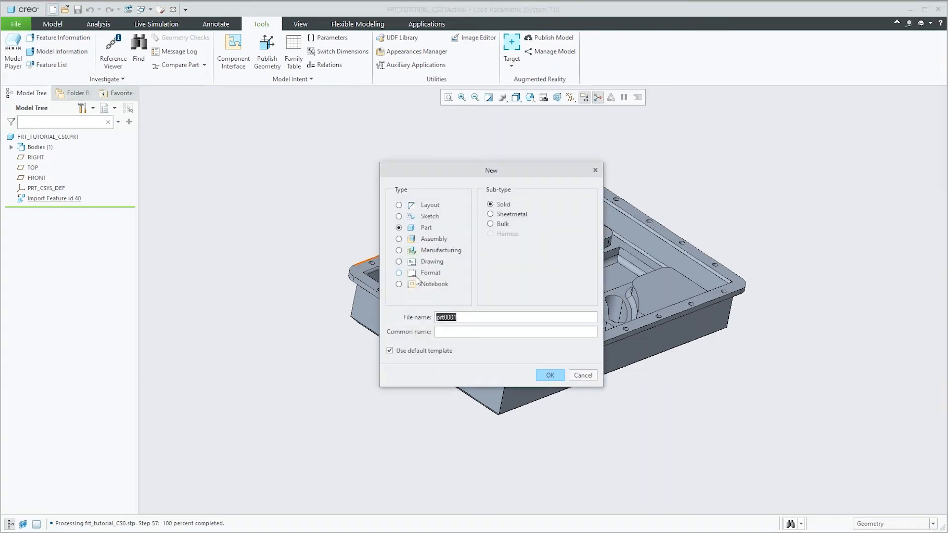
key(Return)
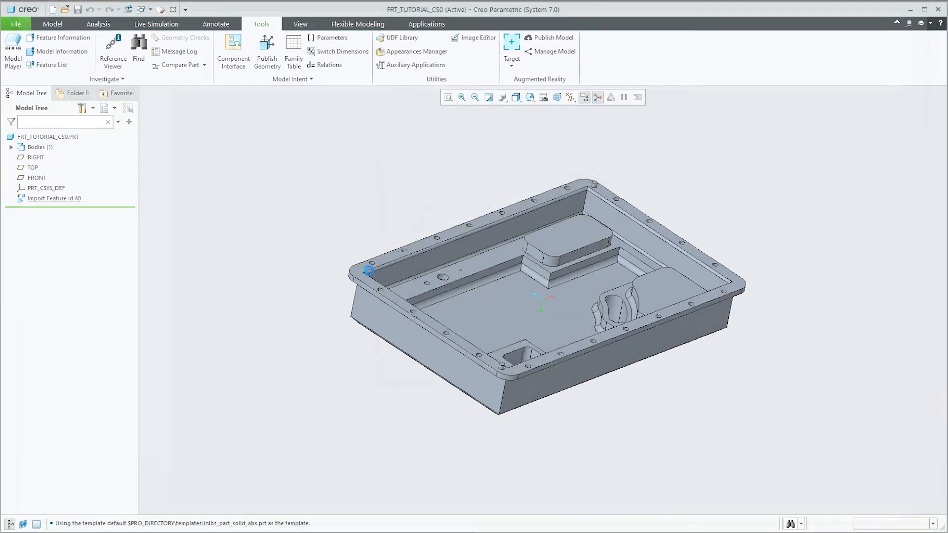
click(114, 79)
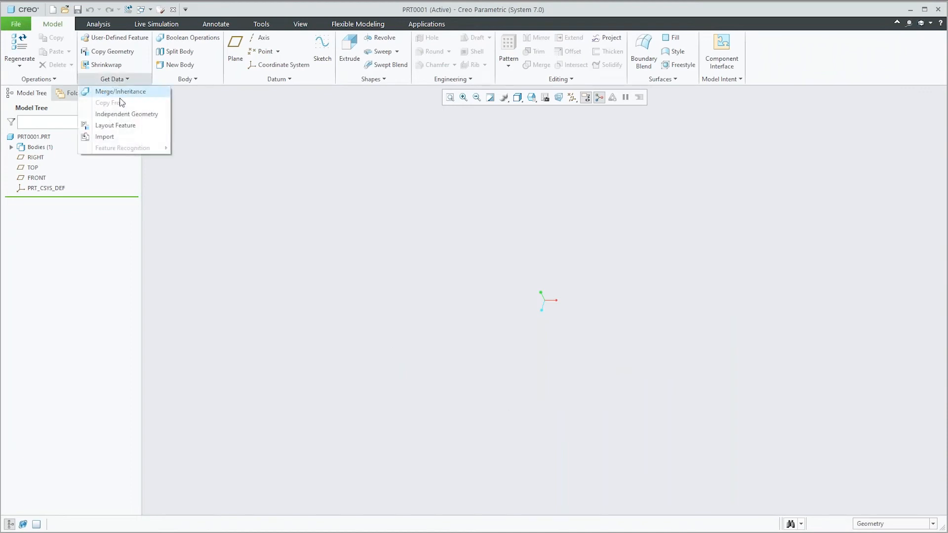
click(117, 137)
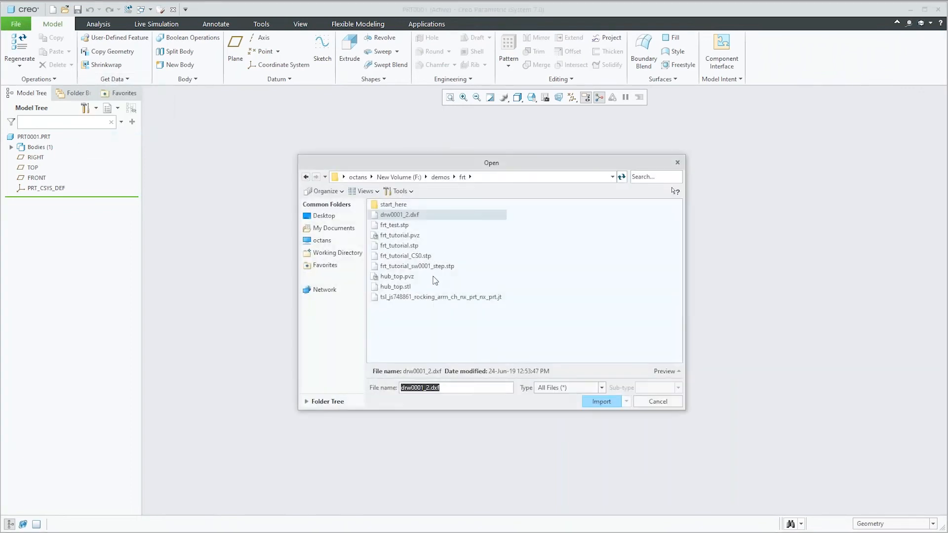
click(658, 401)
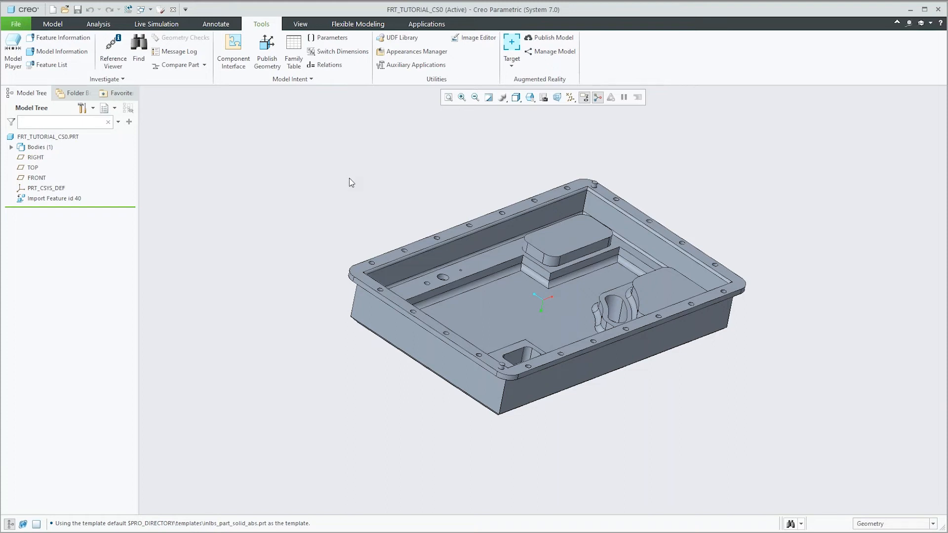
Step: Review which feature recognition searches are available for the imported housing part
mouse_move(398, 186)
middle_down()
mouse_move(358, 180)
mouse_move(388, 178)
middle_up()
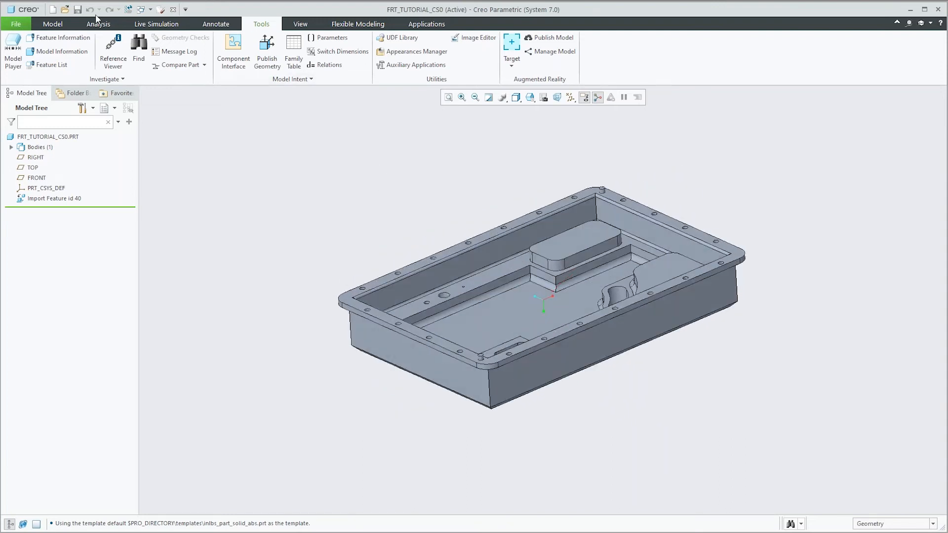
click(55, 25)
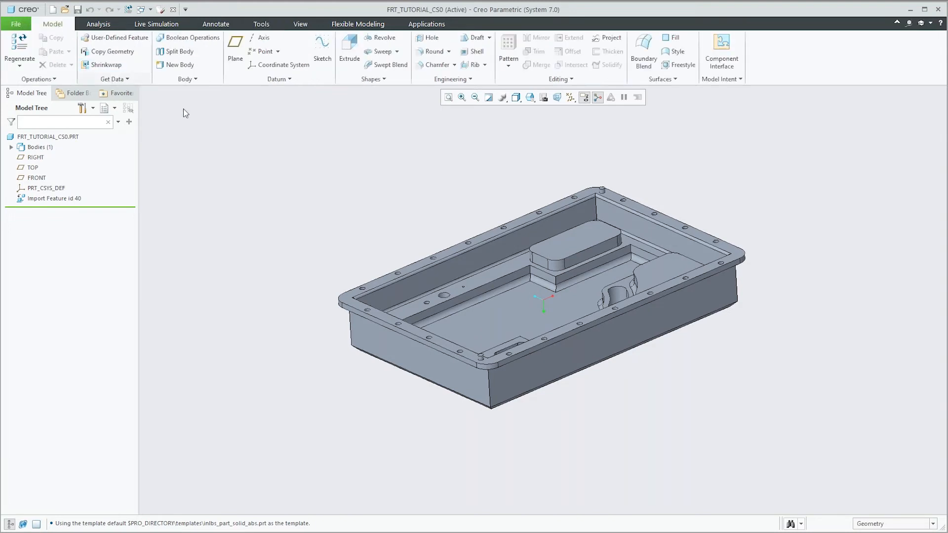
click(129, 81)
mouse_move(165, 147)
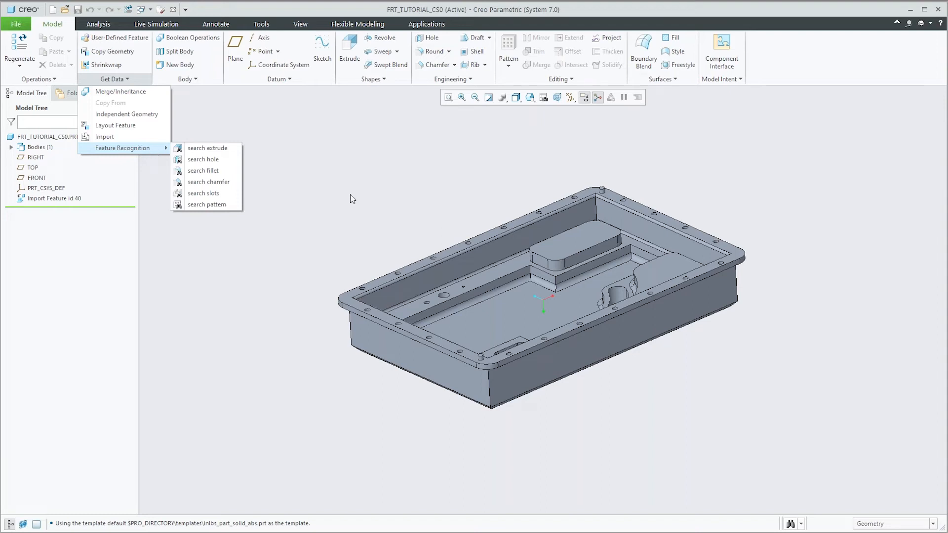
click(419, 186)
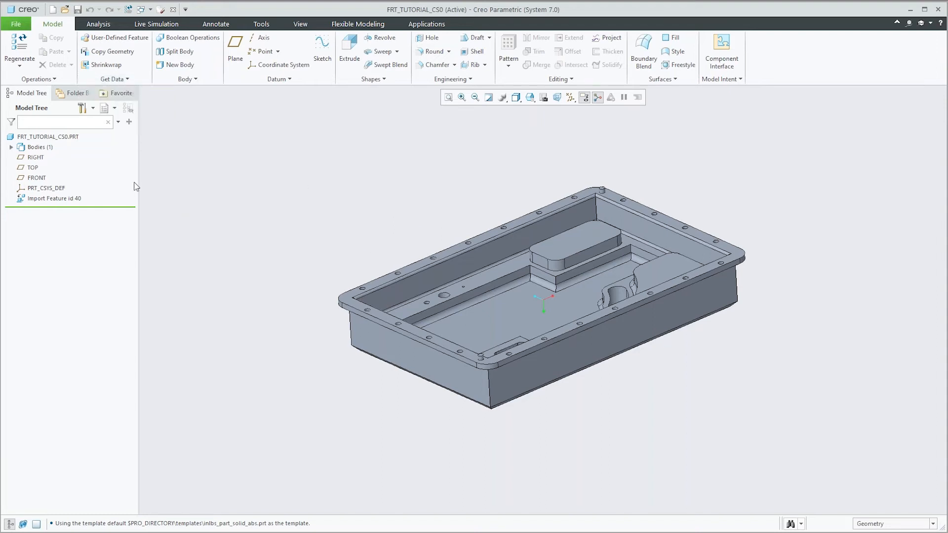
Step: Check the frt_enabled configuration option among the current session's settings, leaving the options unchanged
click(16, 24)
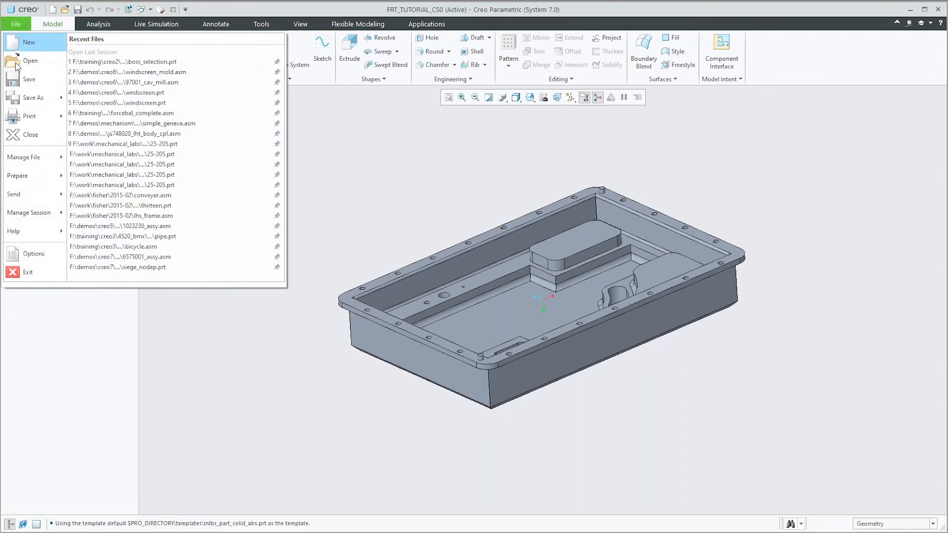
click(26, 254)
click(262, 343)
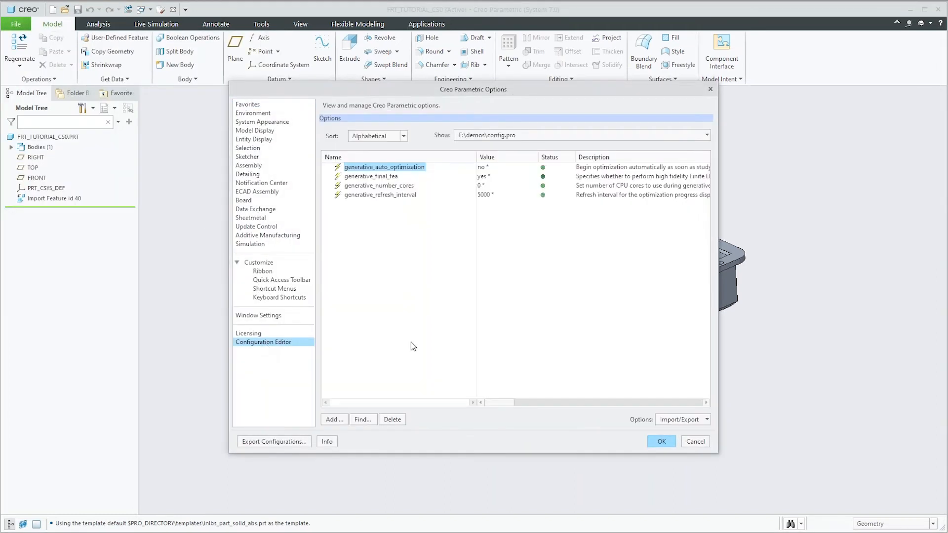
click(529, 135)
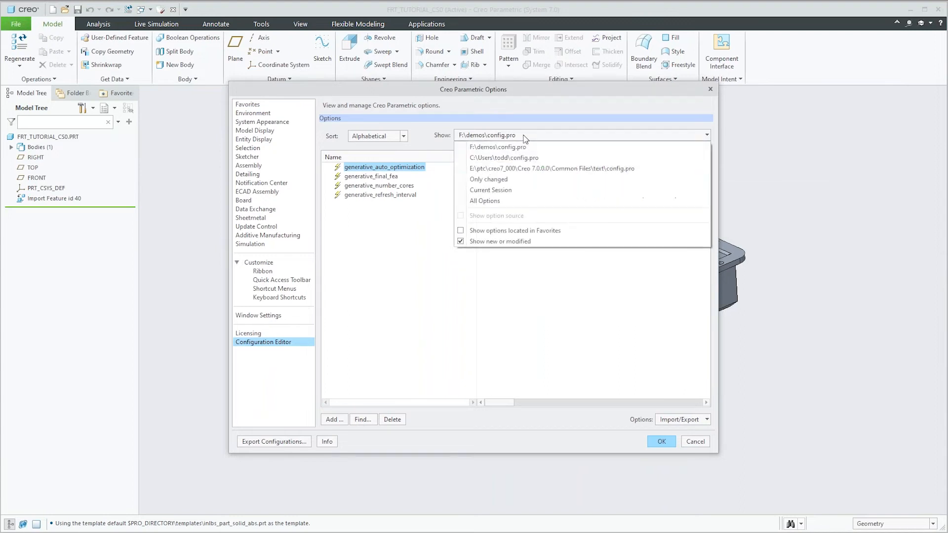
click(521, 190)
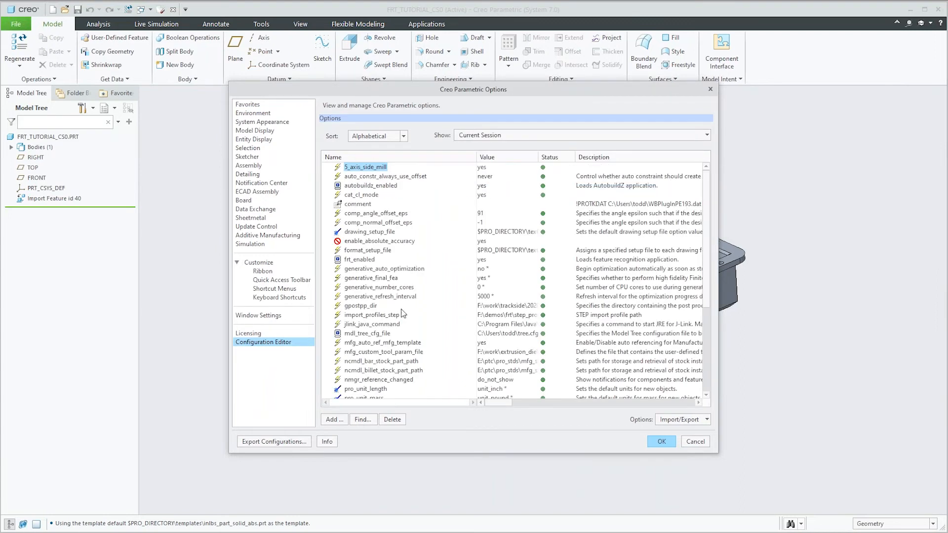
click(348, 260)
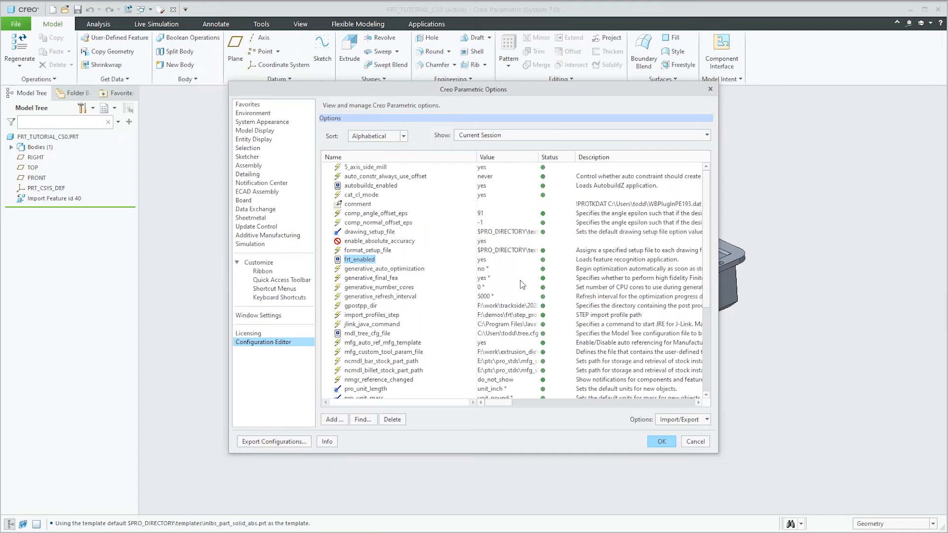
click(689, 443)
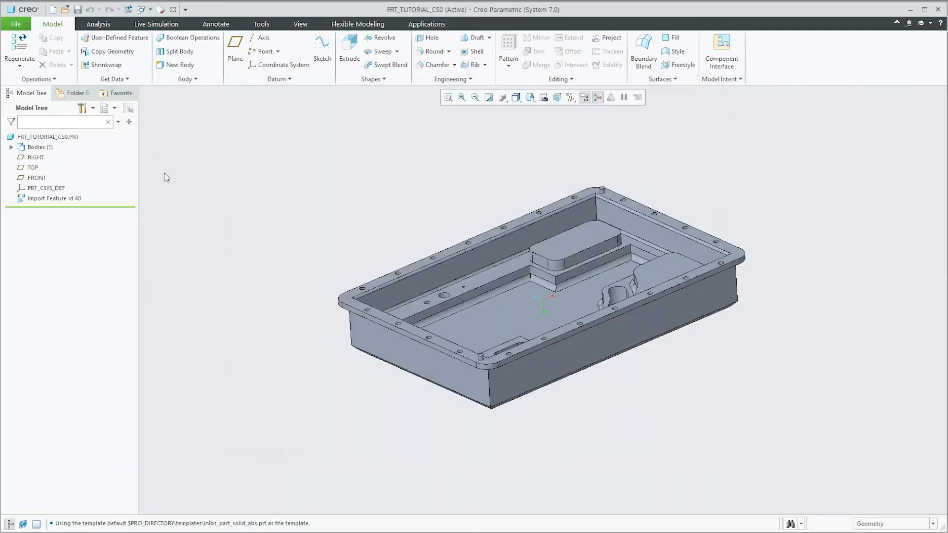
Step: Run the extrude feature search on the flat ledge surface inside the housing that surrounds the bosses and openings
click(115, 80)
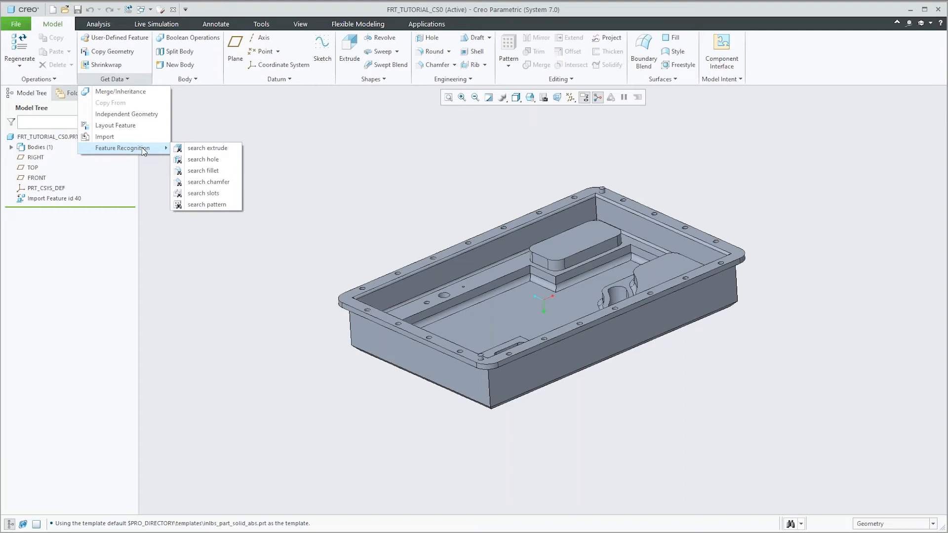
click(200, 150)
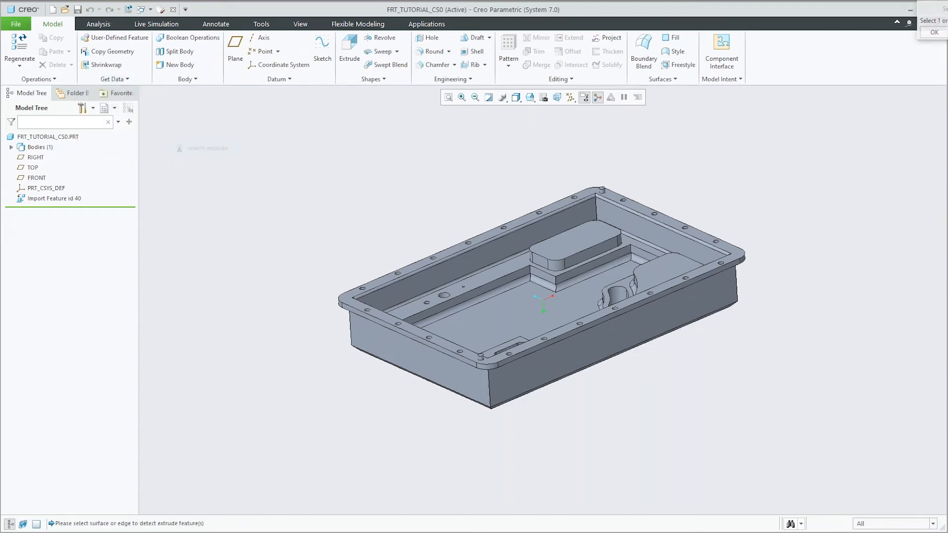
scroll(499, 253, down, 3)
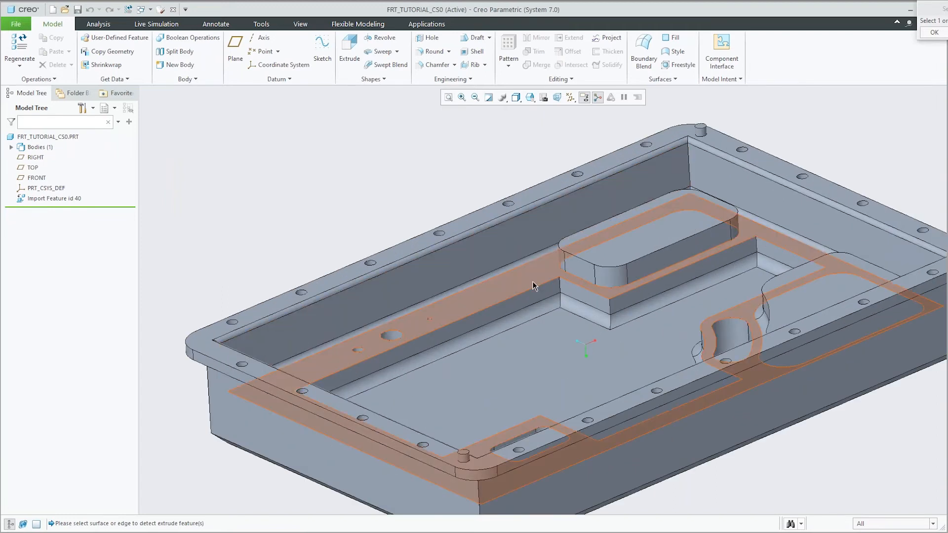
click(533, 282)
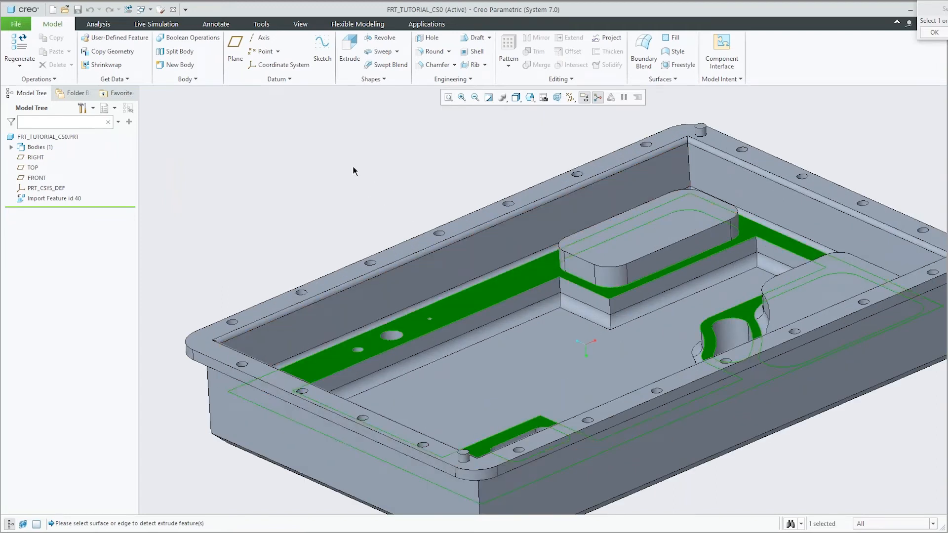
click(935, 33)
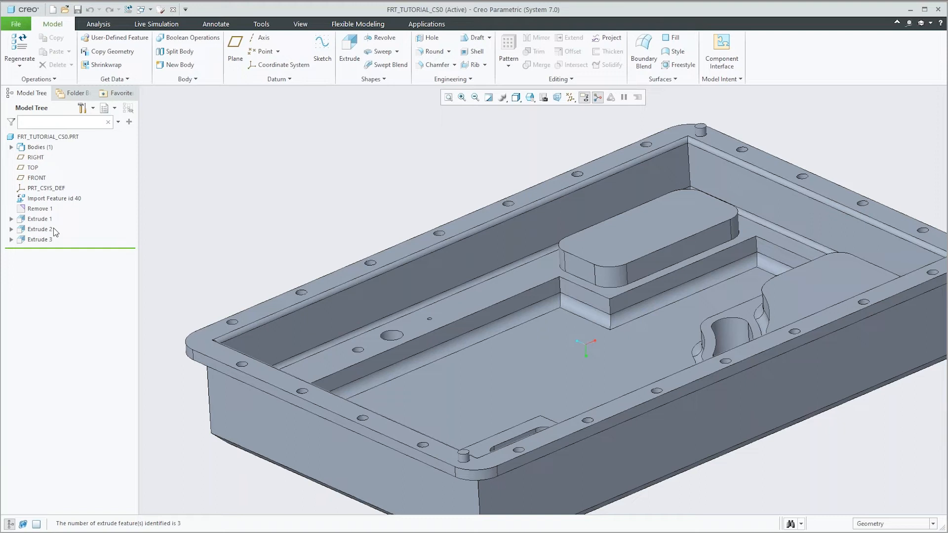
Step: View the model in its default orientation and highlight the ledge surface to examine the geometry standing on it
key(ctrl+d)
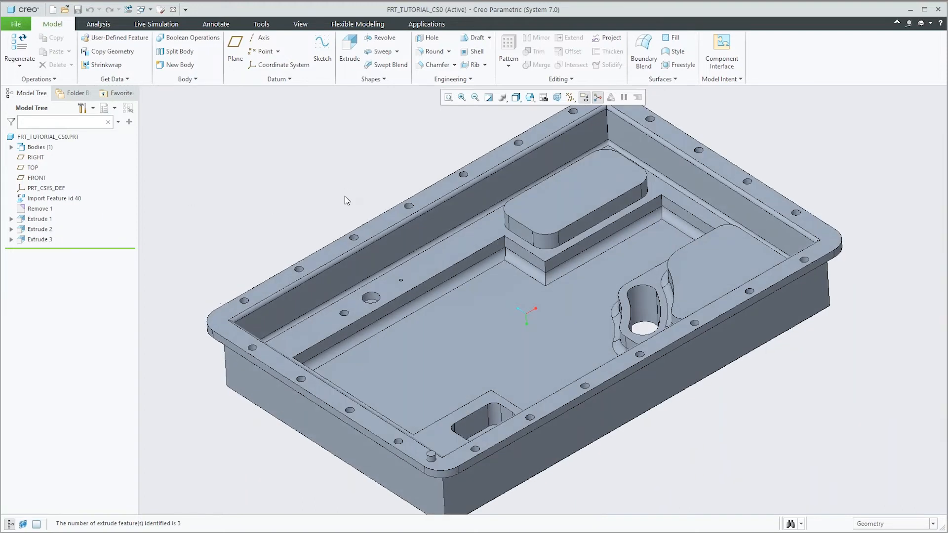
click(419, 266)
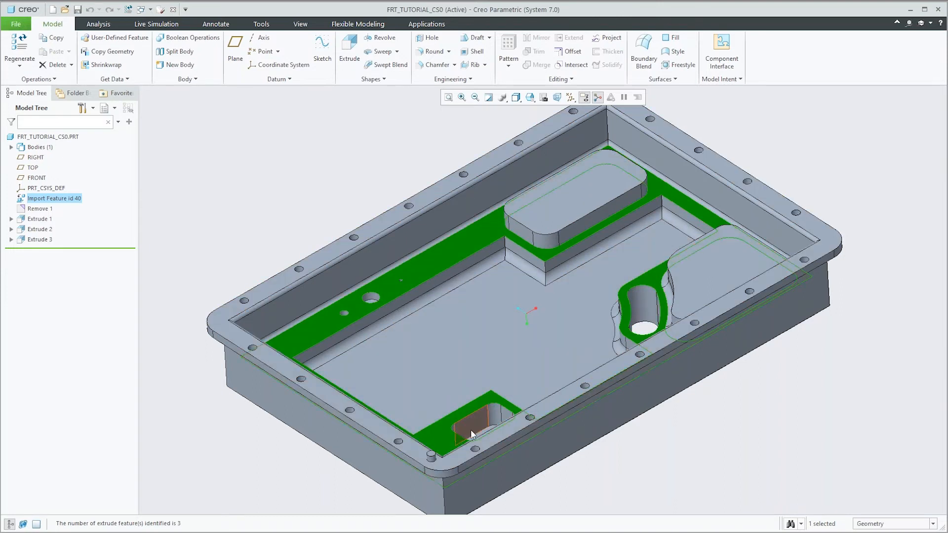
click(265, 206)
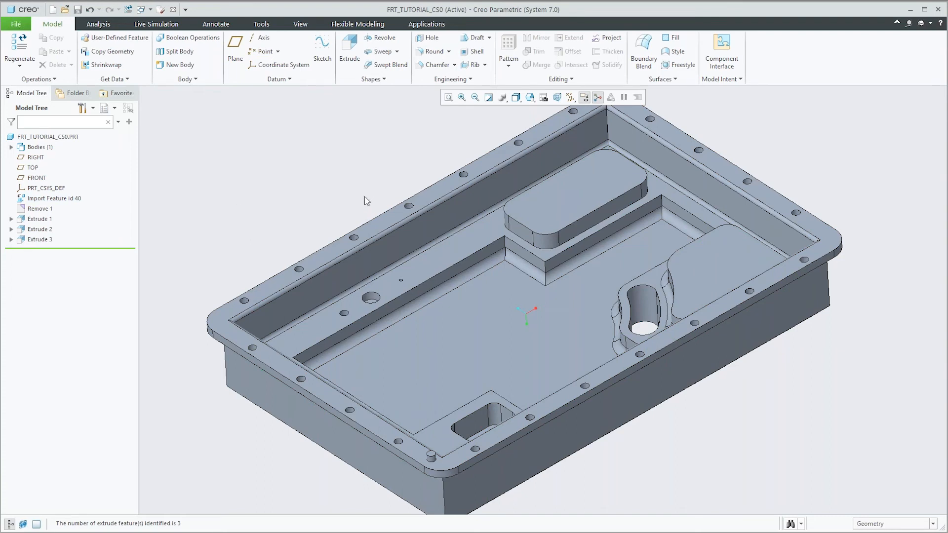
Step: Start redefining Extrude 2, the rounded rectangular pocket, and examine its section sketch, accepting it as it is
click(42, 230)
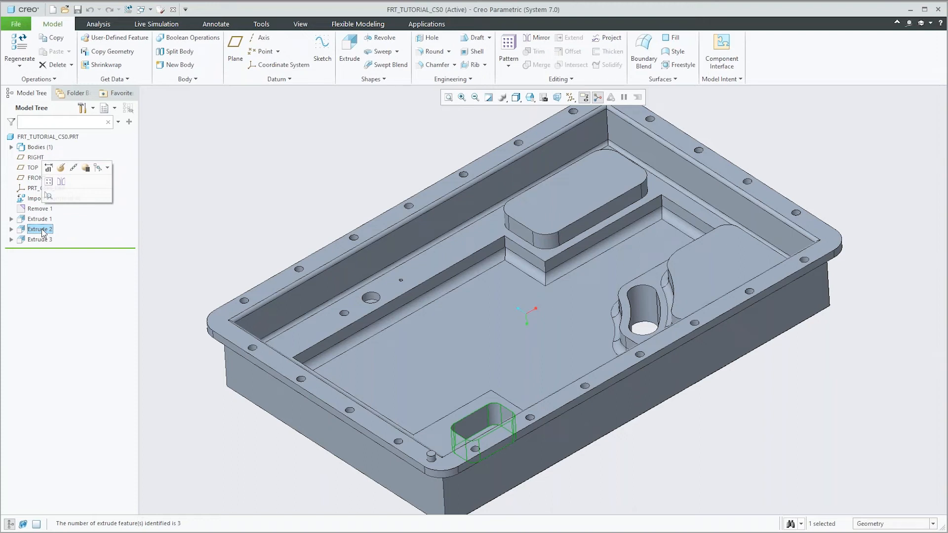
click(61, 169)
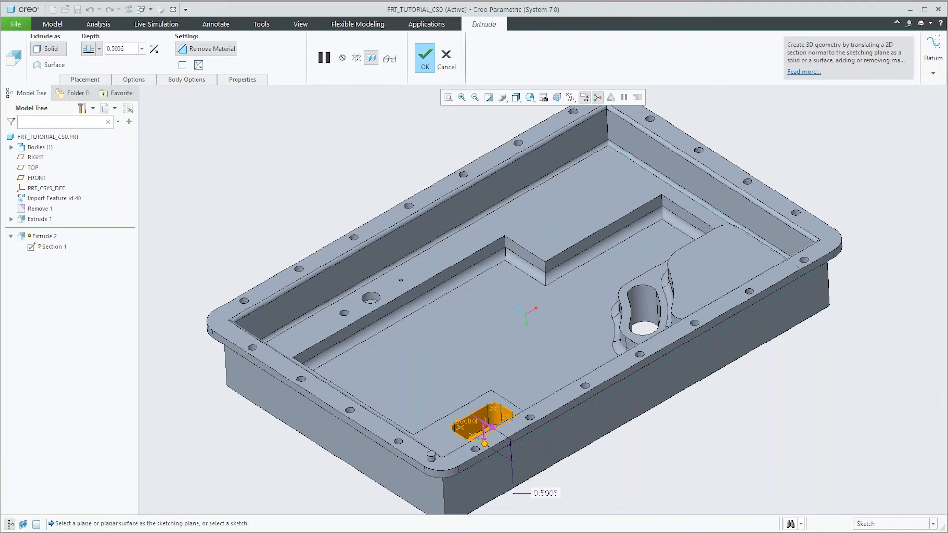
scroll(494, 415, up, 3)
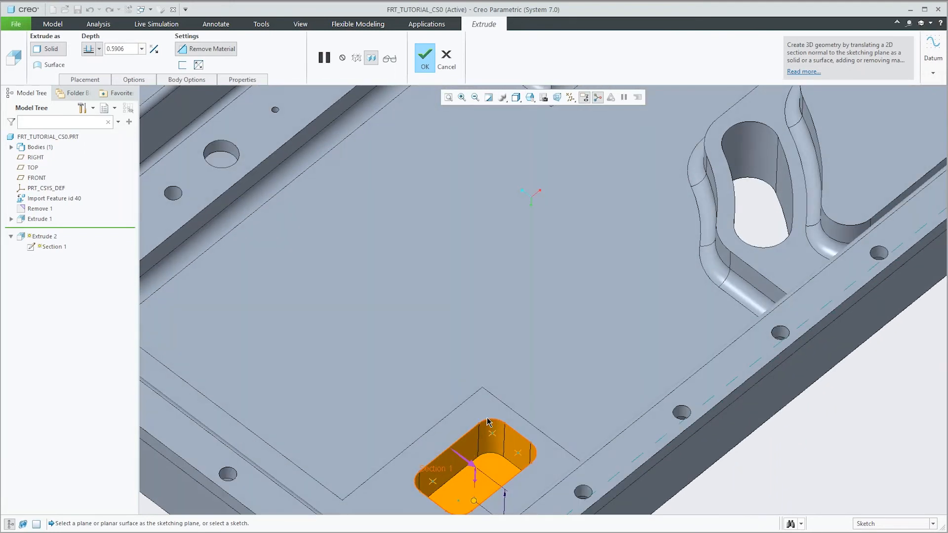
scroll(488, 419, down, 3)
mouse_move(519, 426)
middle_down()
mouse_move(509, 381)
mouse_move(521, 440)
middle_up()
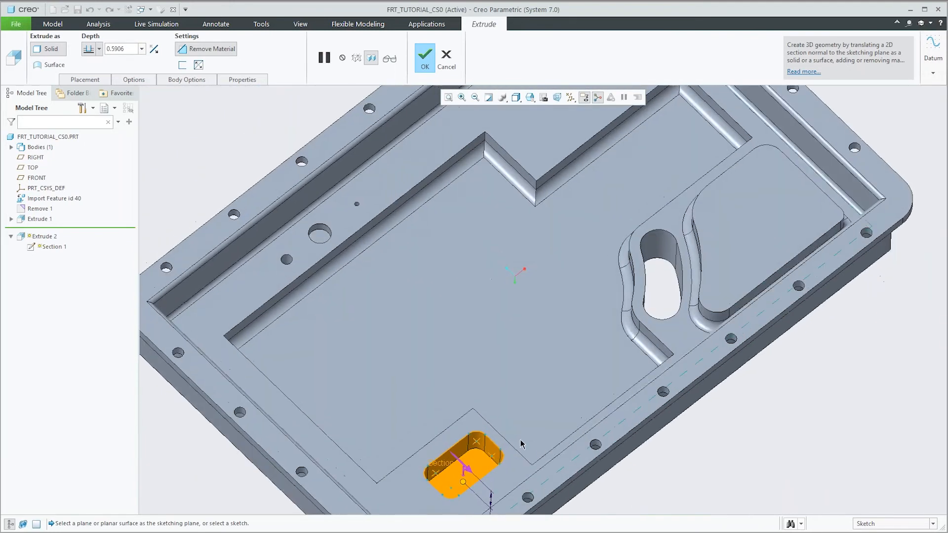
scroll(523, 440, up, 5)
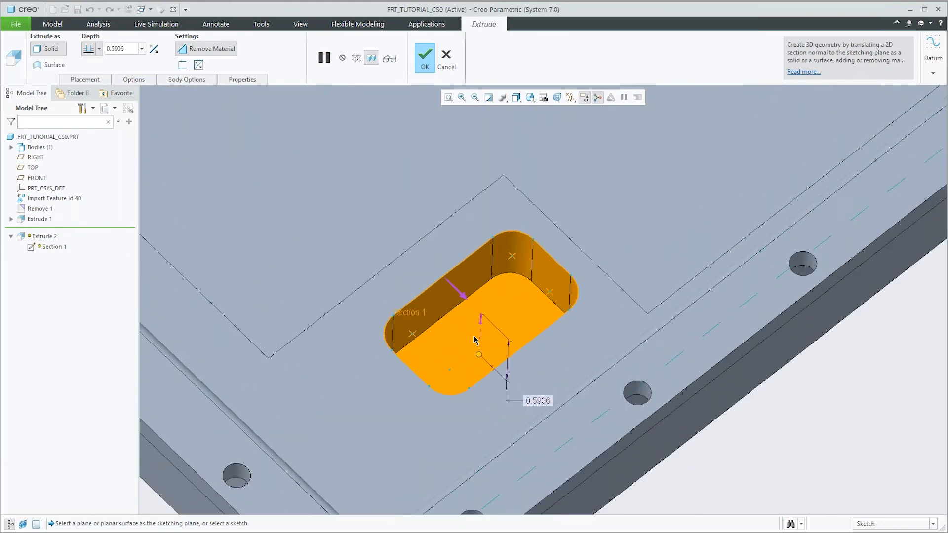
right_click(530, 292)
click(534, 270)
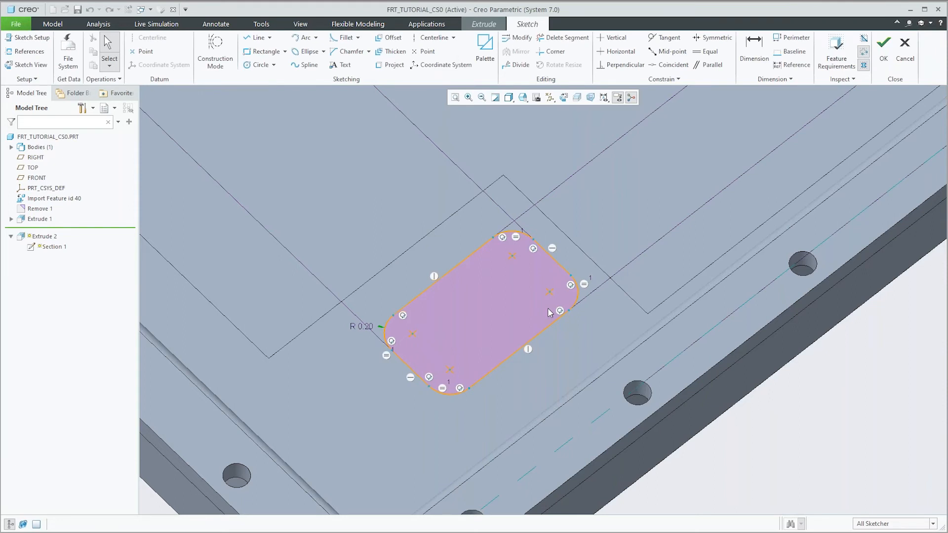
click(883, 50)
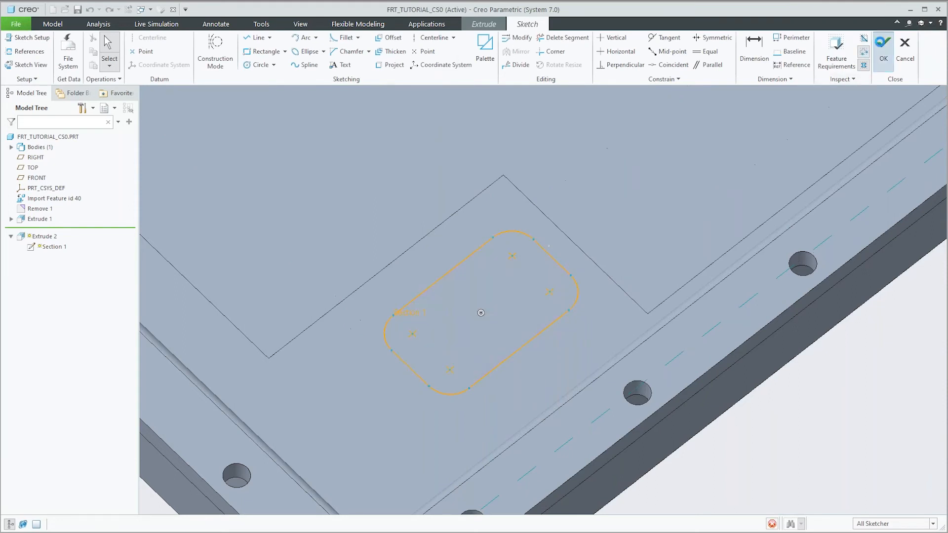
Step: Turn the Extrude 2 cut into added material extending upward from the ledge with a depth of 0.5625, and accept the feature
click(203, 48)
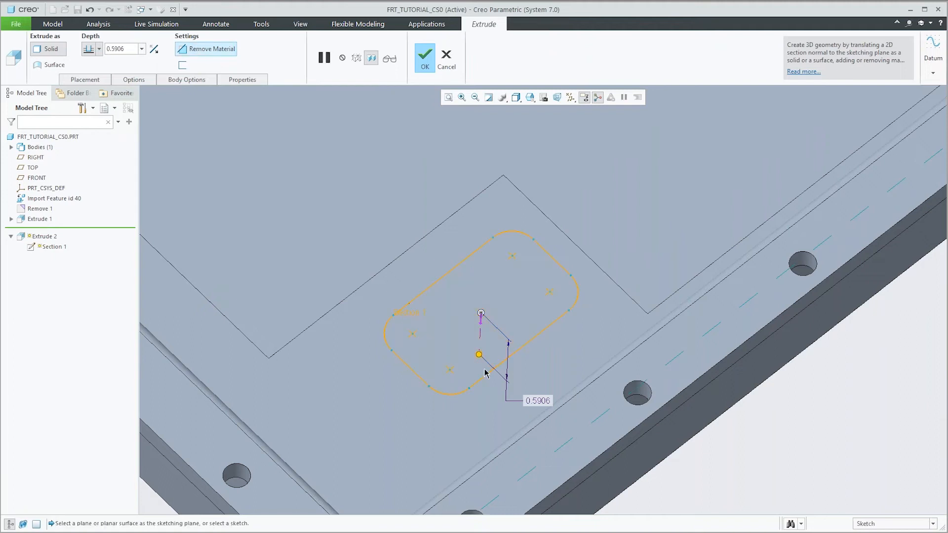
drag(480, 355, 483, 275)
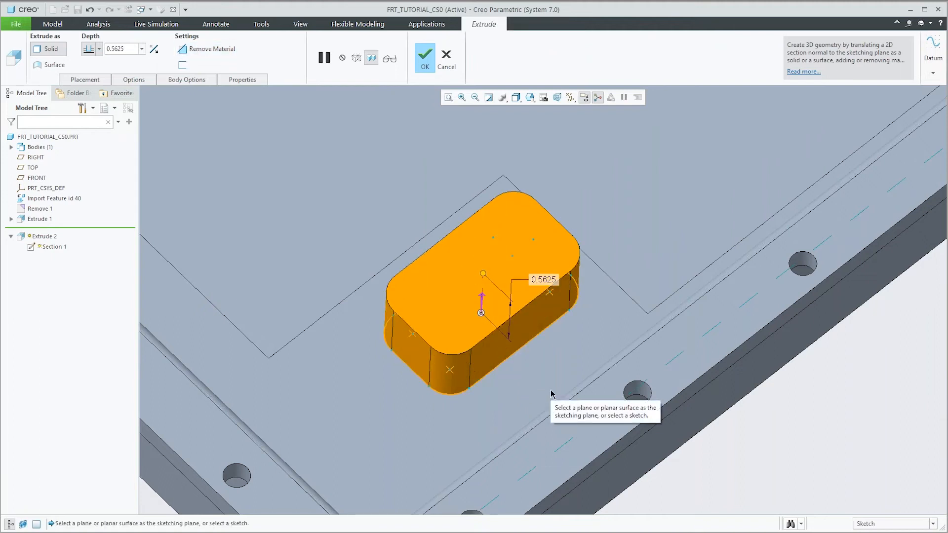
scroll(552, 394, down, 5)
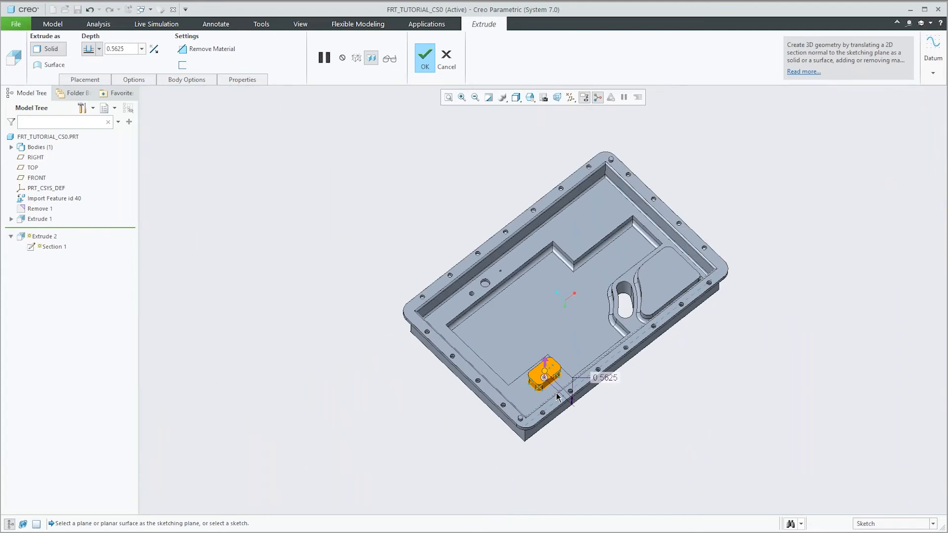
middle_drag(539, 416, 412, 108)
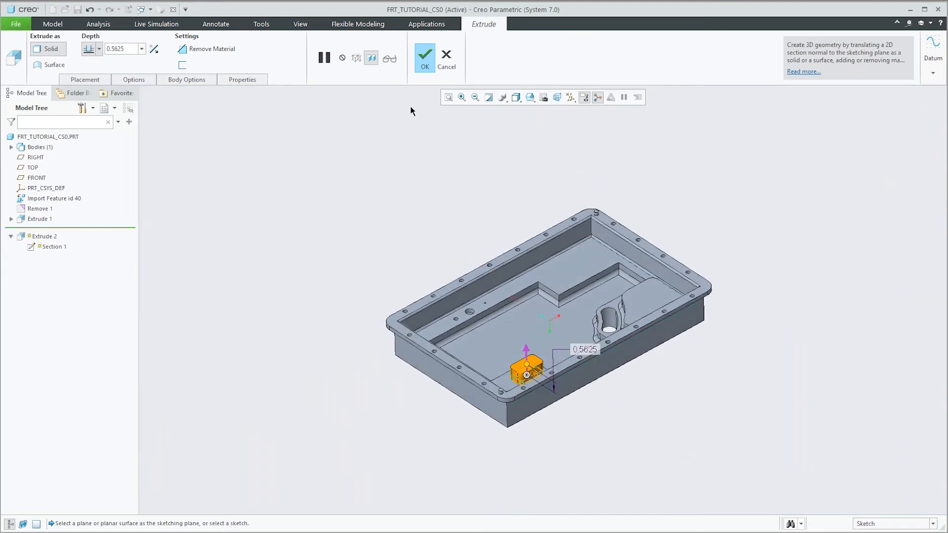
click(425, 62)
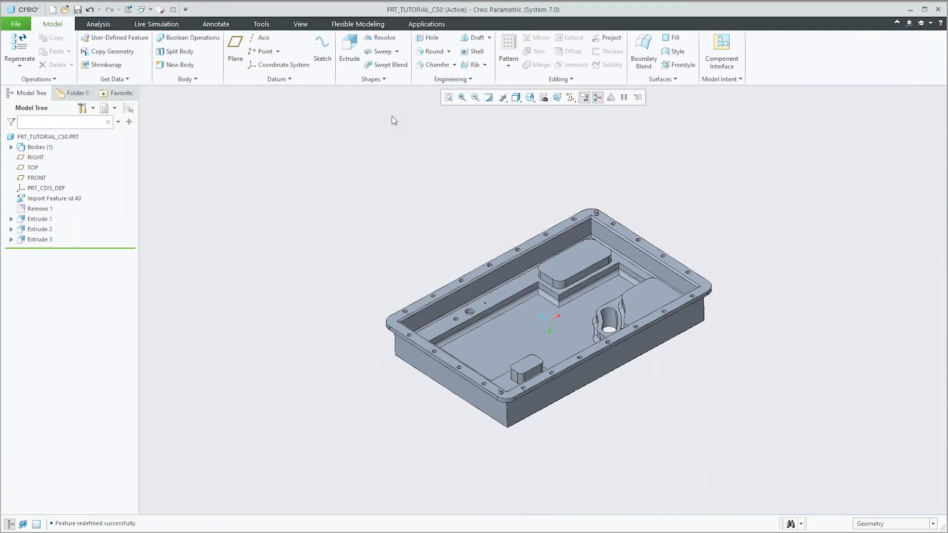
Step: Look through the feature recognition searches for other feature types, such as slots and patterns
click(114, 79)
mouse_move(140, 148)
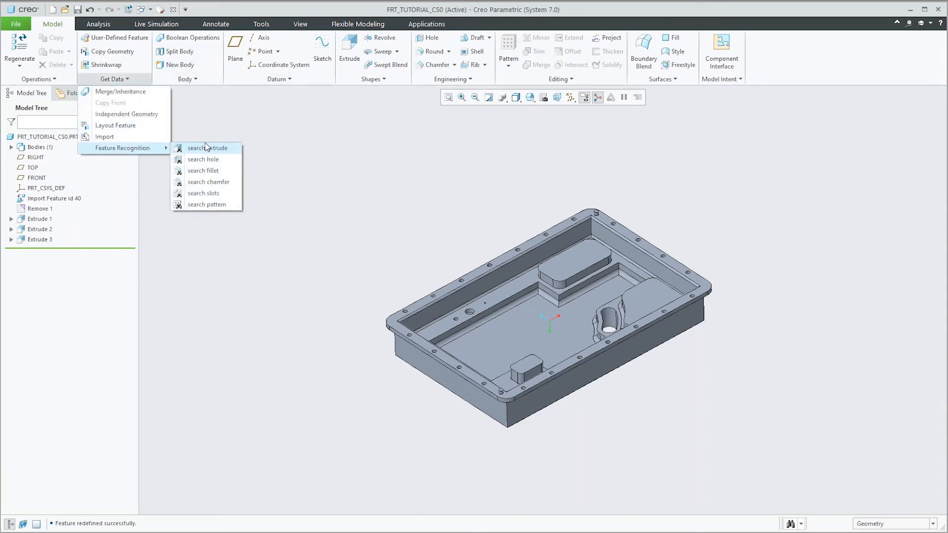
click(233, 197)
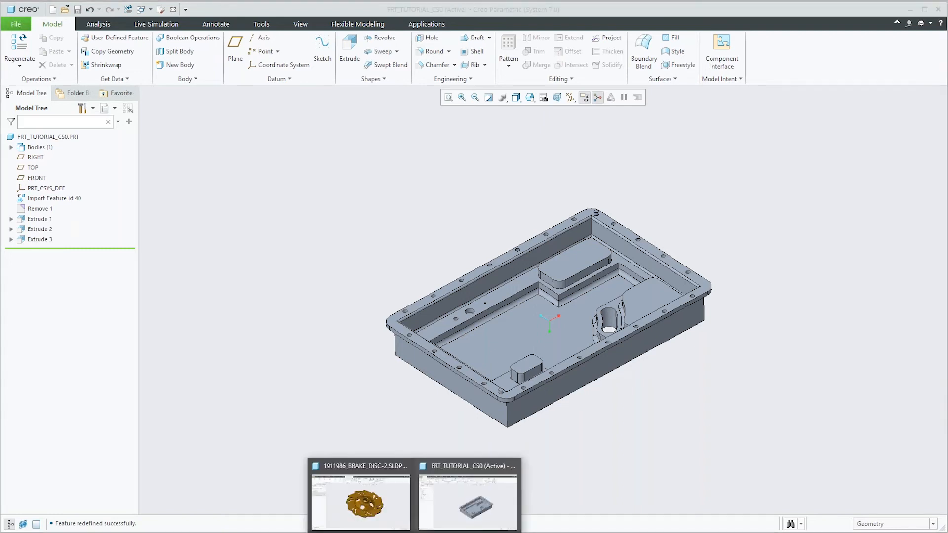
Step: Switch to the 1911986_BRAKE_DISC-2 part and start opening a file, with the file type limited to SolidWorks Part (*.sldprt)
click(388, 493)
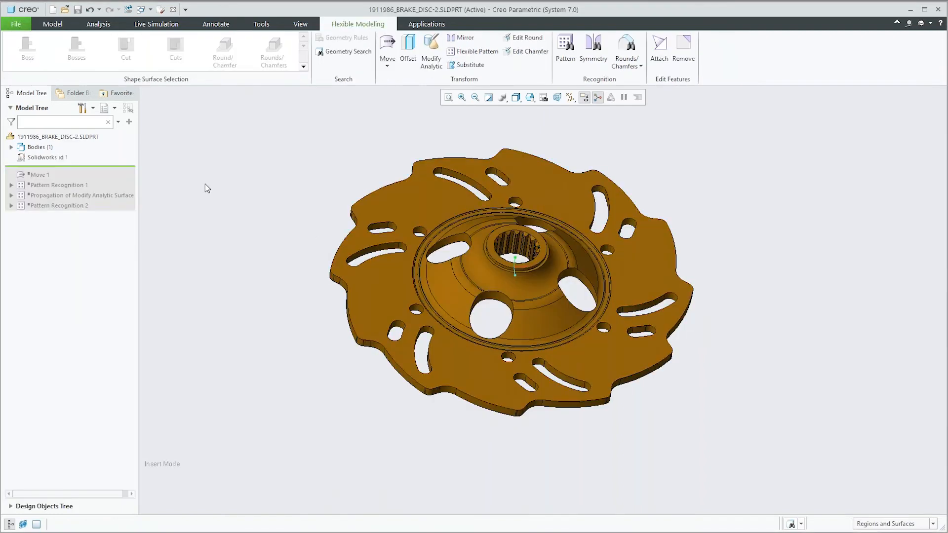
click(16, 24)
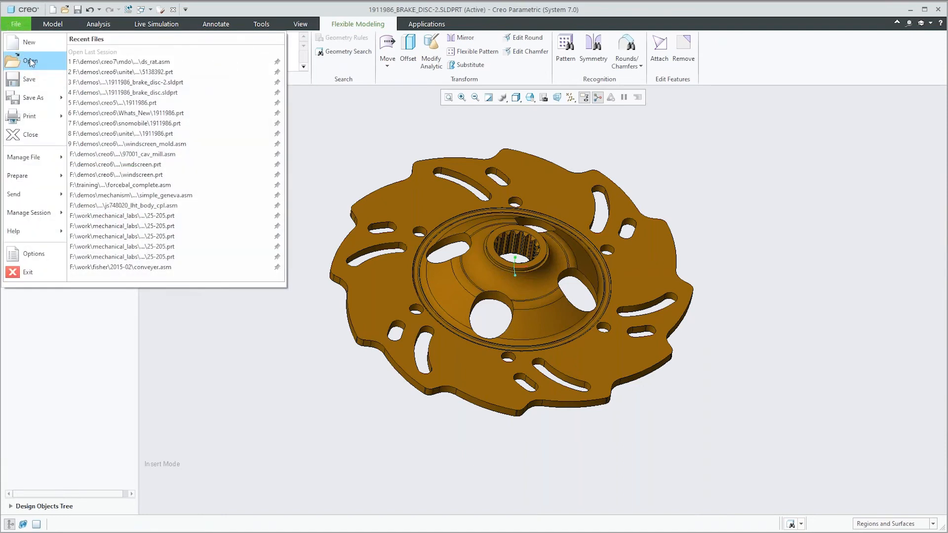
click(29, 61)
click(558, 393)
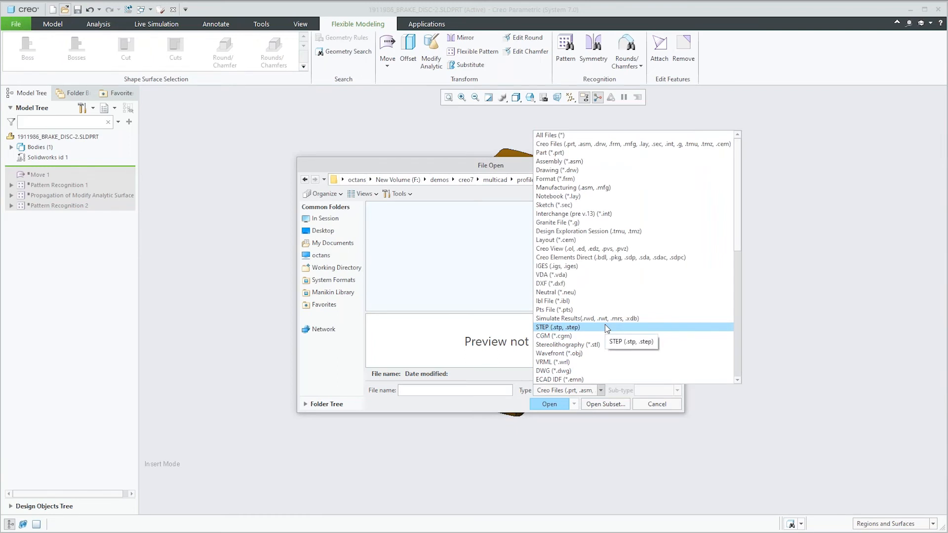
scroll(607, 342, down, 6)
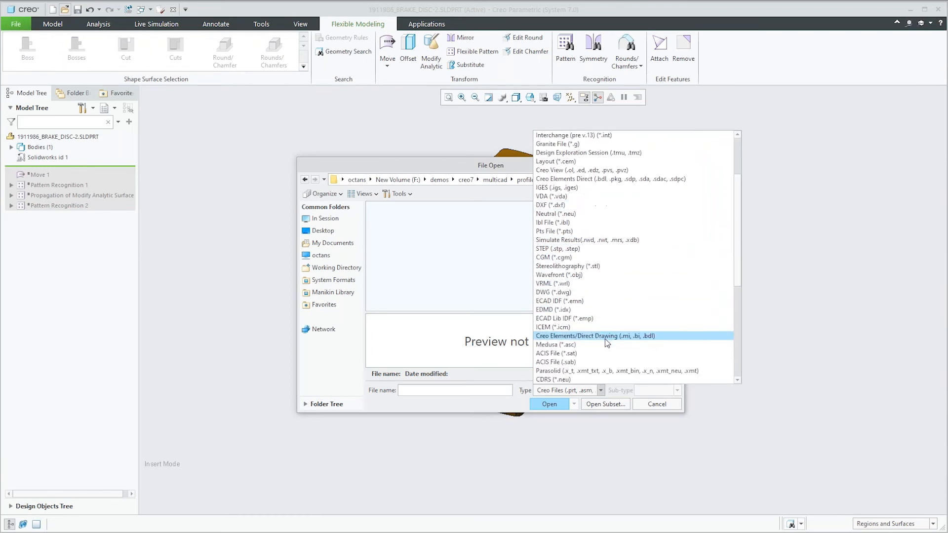
scroll(606, 339, up, 1)
scroll(605, 339, down, 1)
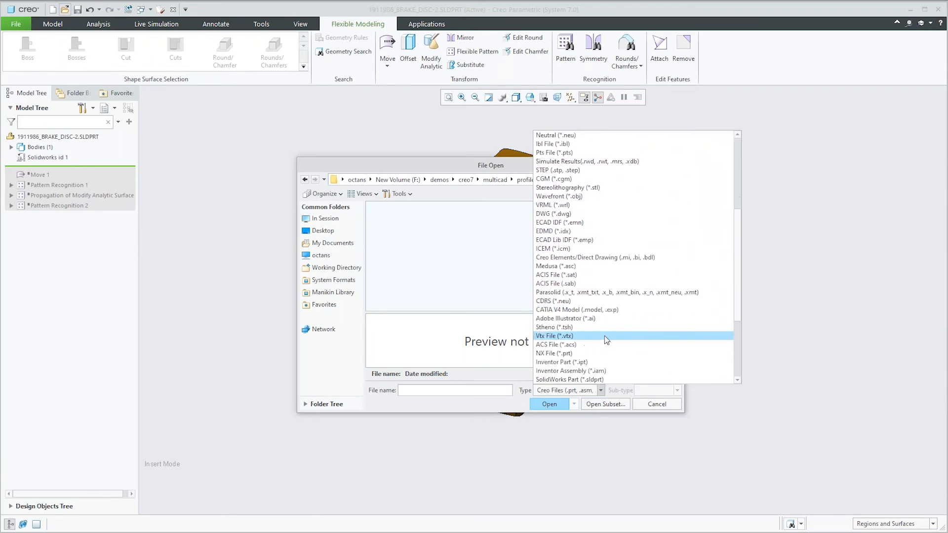
scroll(606, 328, down, 2)
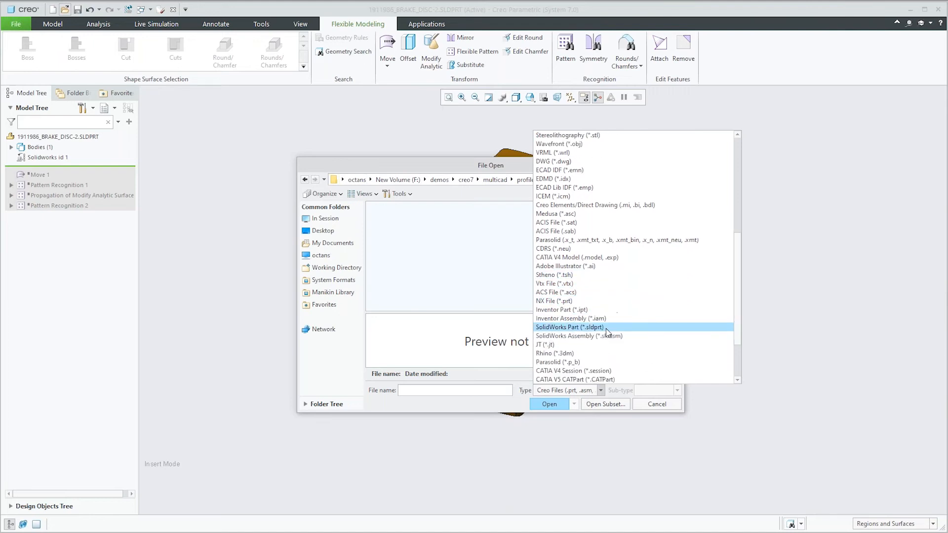
click(618, 327)
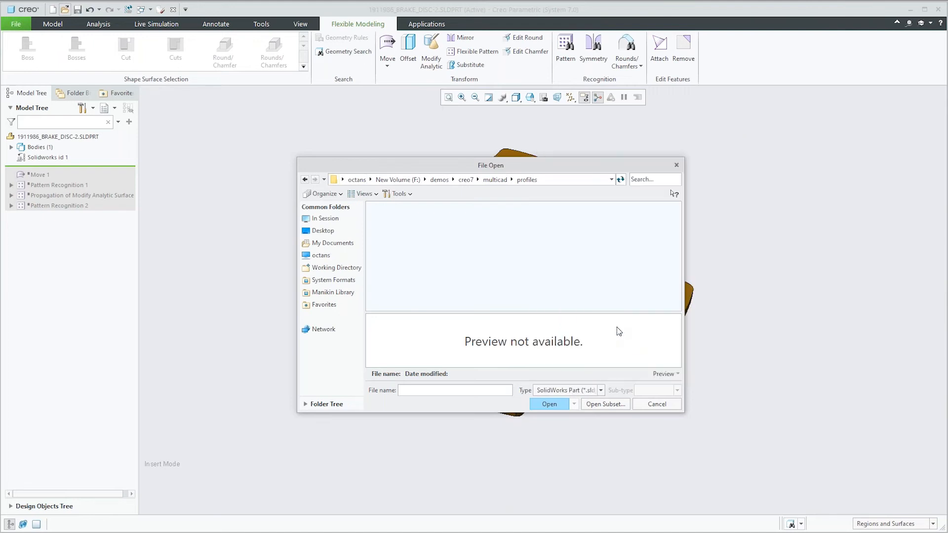
Step: Browse from the working directory through unite and Introductory Demo Dataset.zip to the Creo60_Introductory_Demo folder to view its SolidWorks parts
click(336, 268)
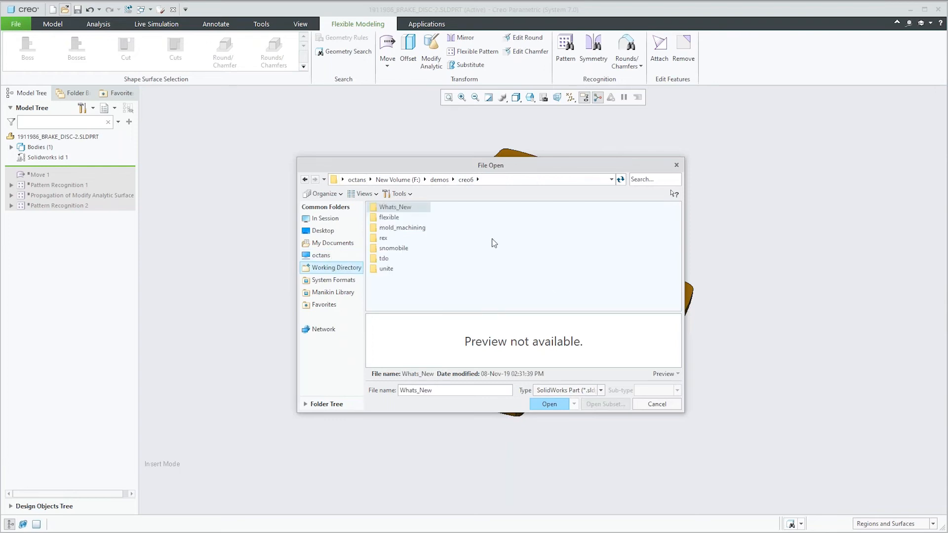
double_click(388, 220)
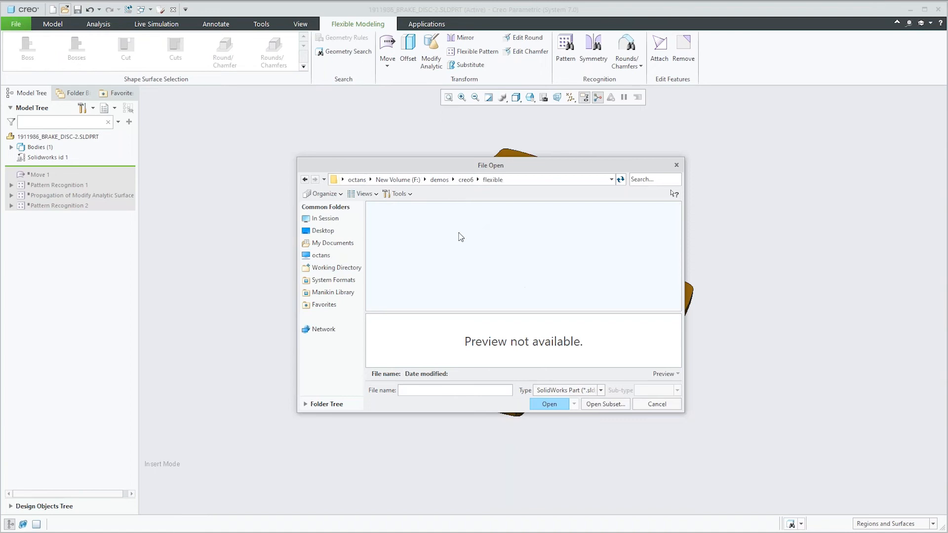
click(466, 181)
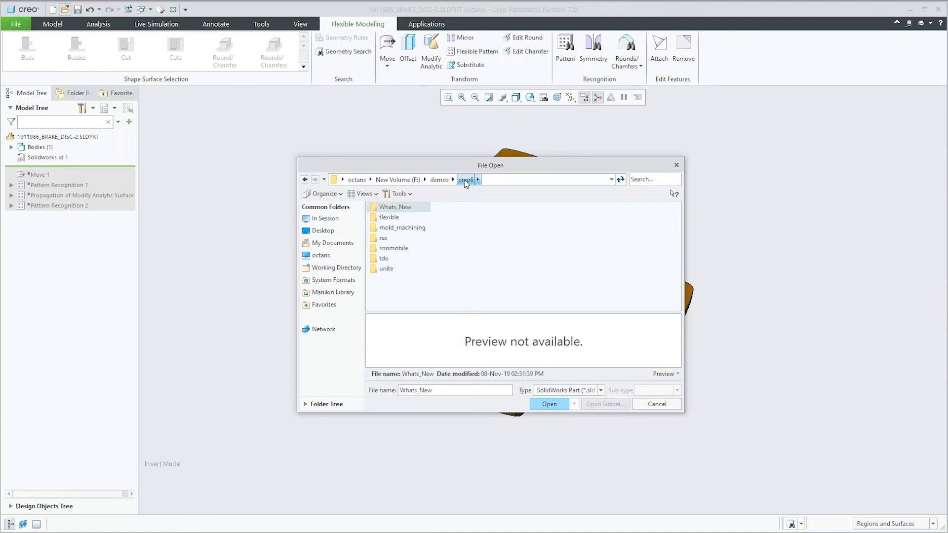
double_click(394, 272)
double_click(412, 209)
double_click(412, 208)
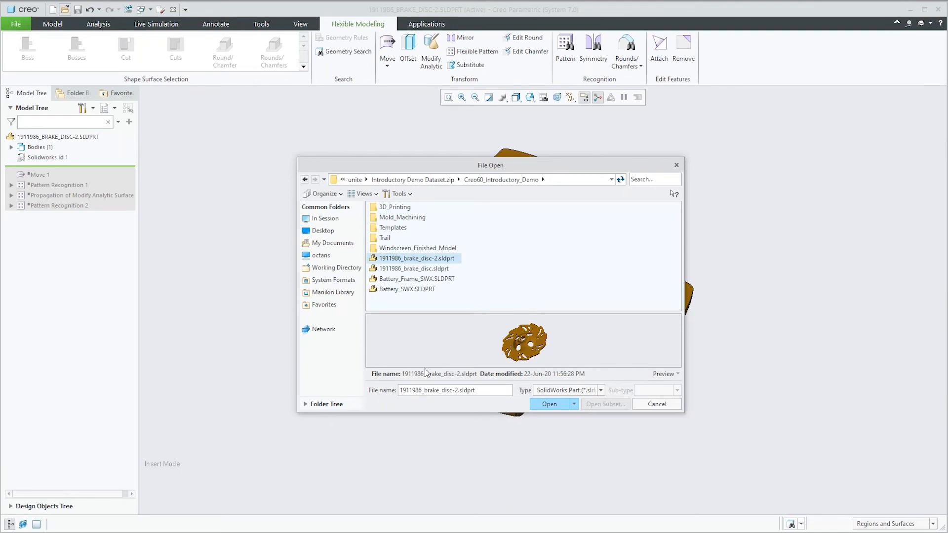
Step: Look through the supported file types, filter the folder to CATIA V4 Model files, and leave without opening anything
click(565, 391)
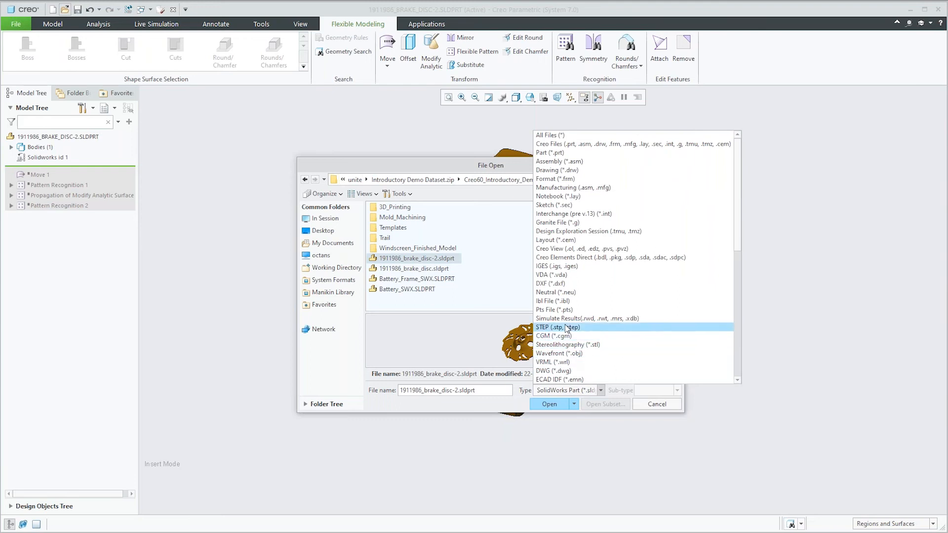
scroll(570, 327, down, 5)
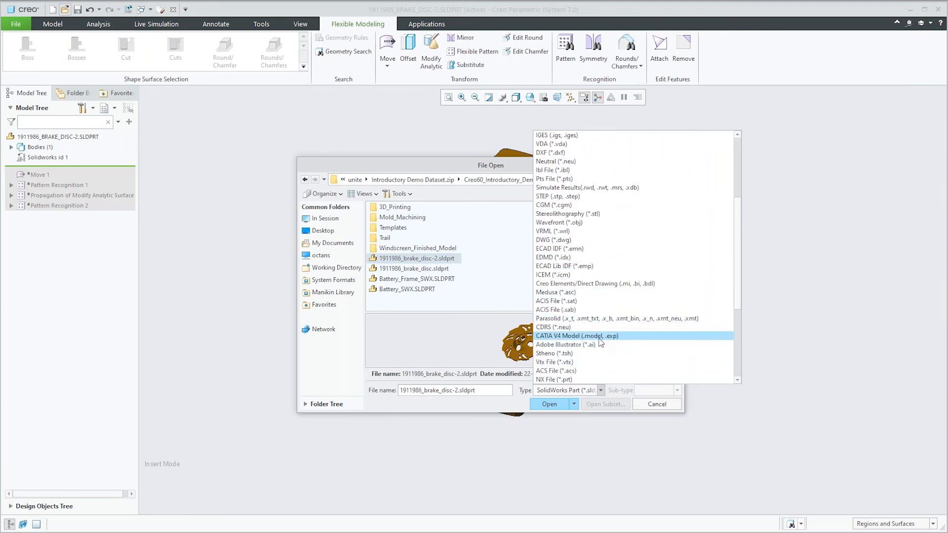
click(600, 336)
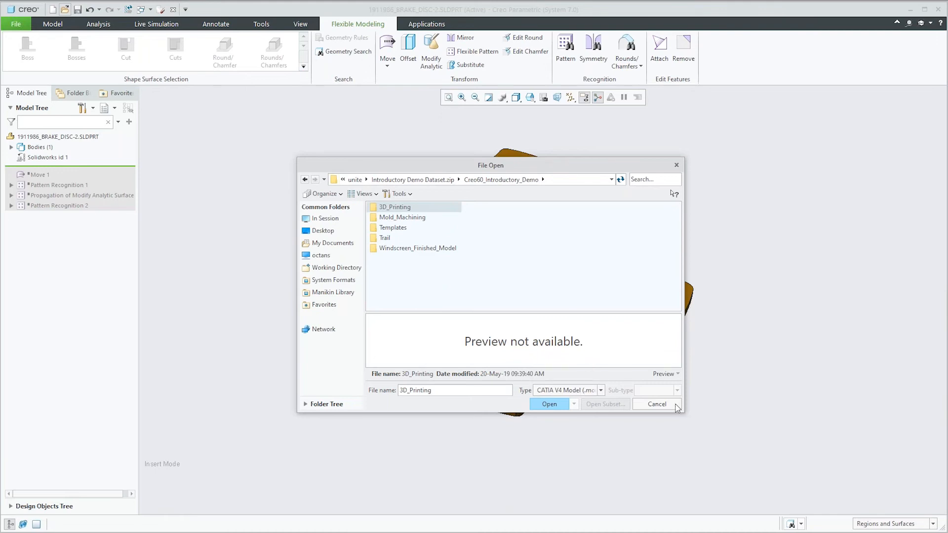
click(653, 404)
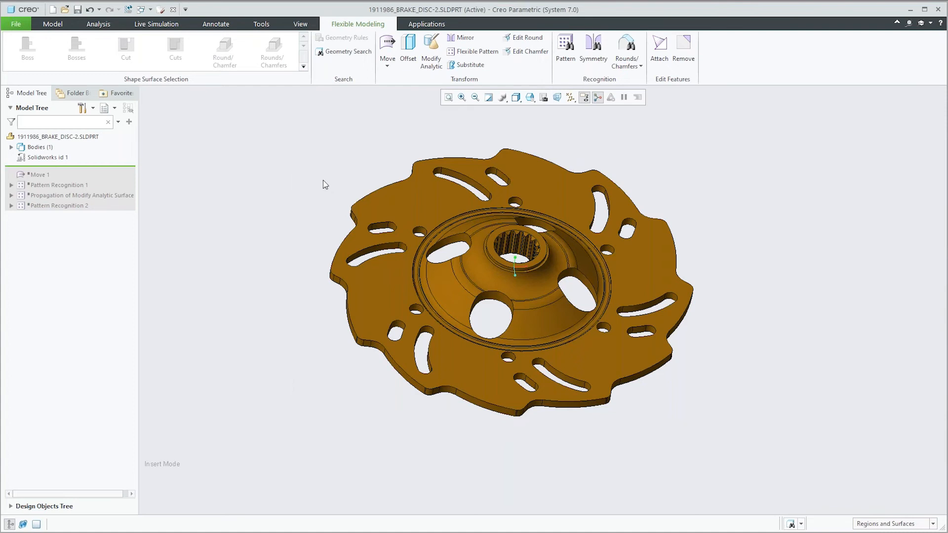
scroll(339, 162, down, 2)
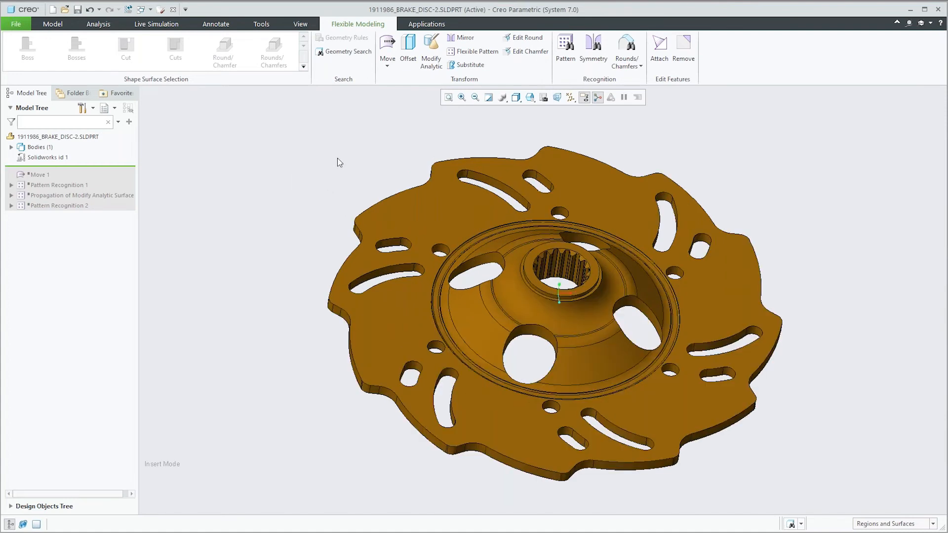
middle_drag(341, 169, 326, 154)
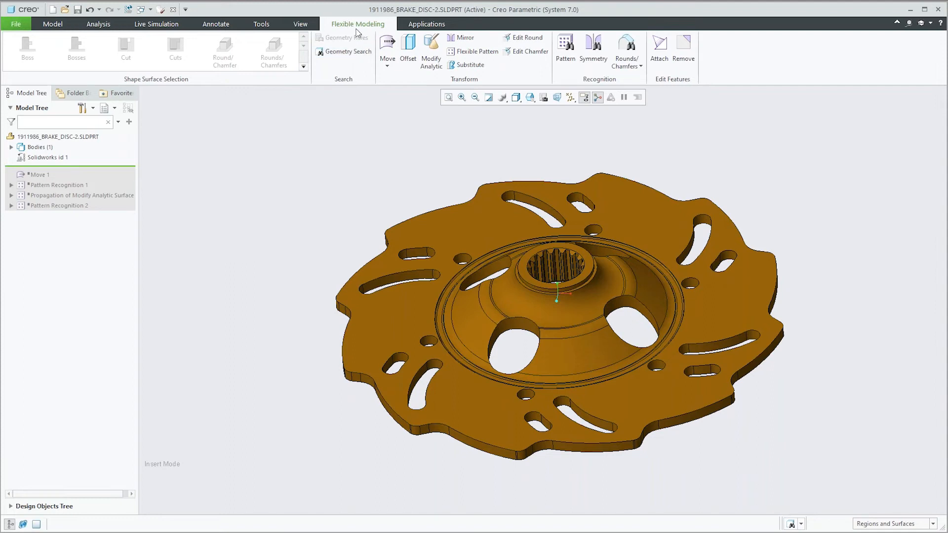
click(52, 24)
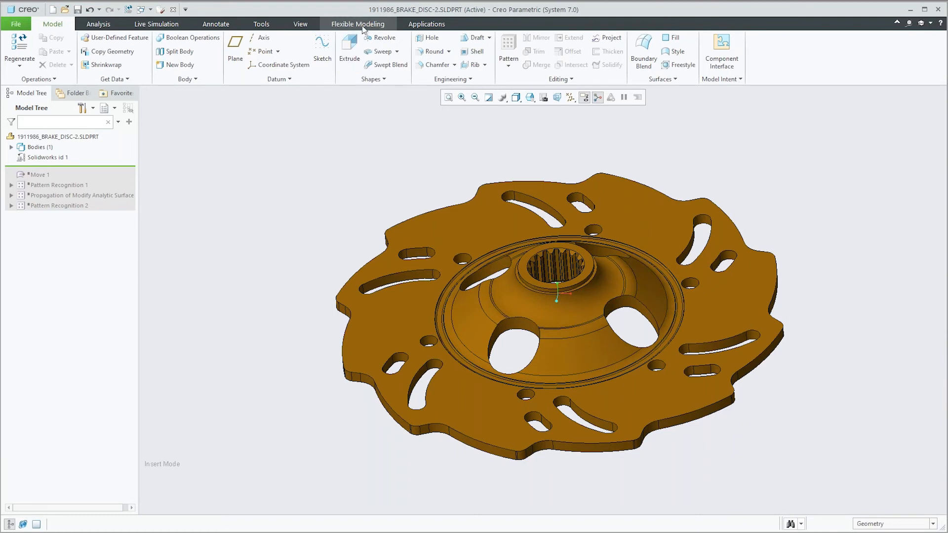
click(360, 24)
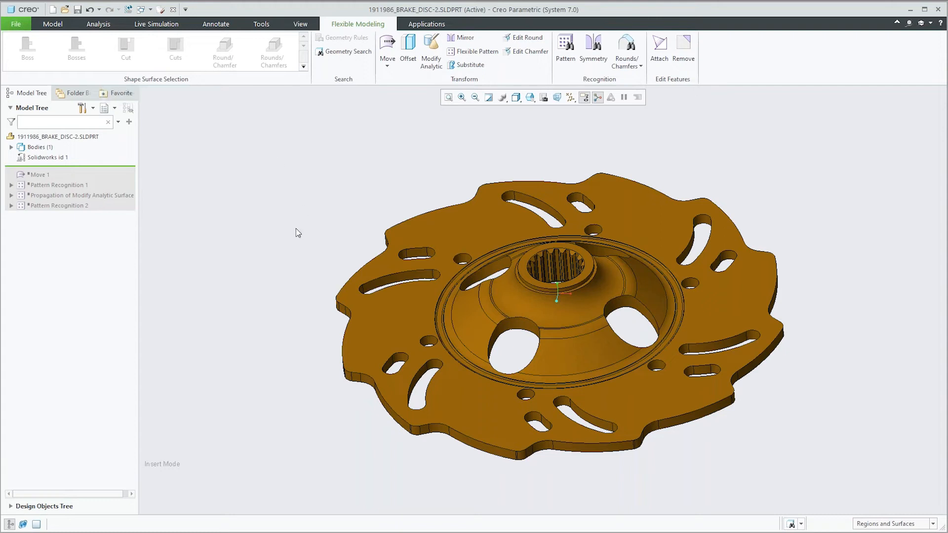
Step: Select the hub's flat upper ring face and the sloped surfaces at the spline opening, and try extending the selection as a cut shape
scroll(627, 268, up, 5)
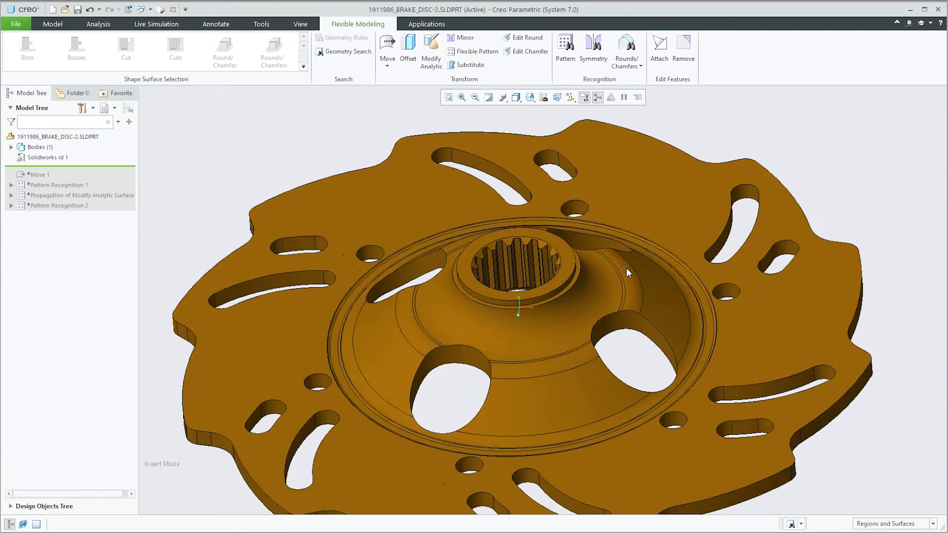
scroll(521, 239, up, 3)
click(493, 227)
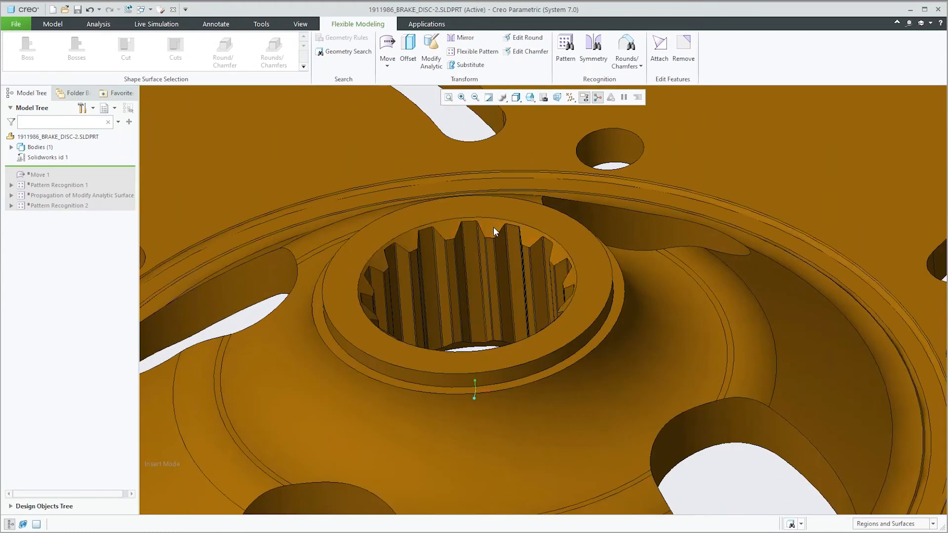
ctrl+click(364, 290)
mouse_move(372, 289)
middle_down()
mouse_move(387, 275)
mouse_move(386, 294)
mouse_move(370, 292)
mouse_move(387, 282)
middle_up()
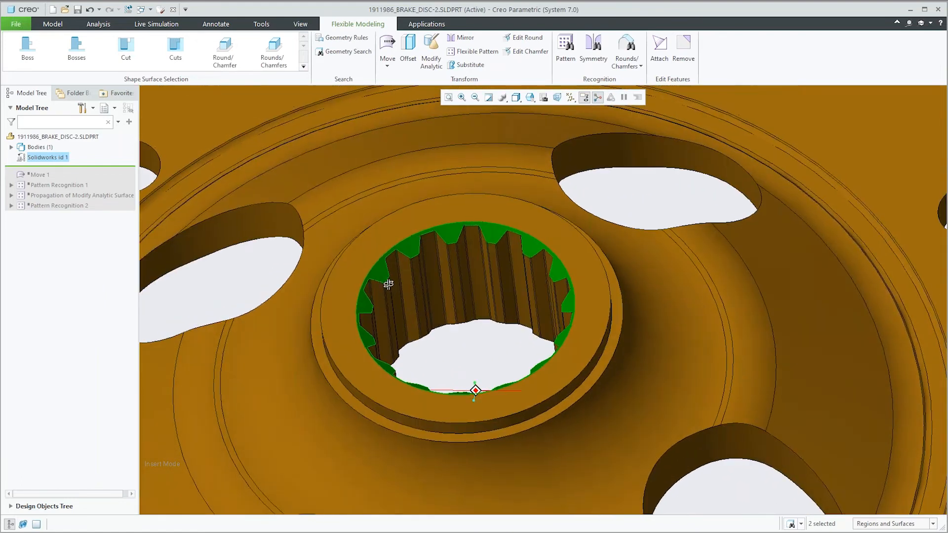
ctrl+click(390, 230)
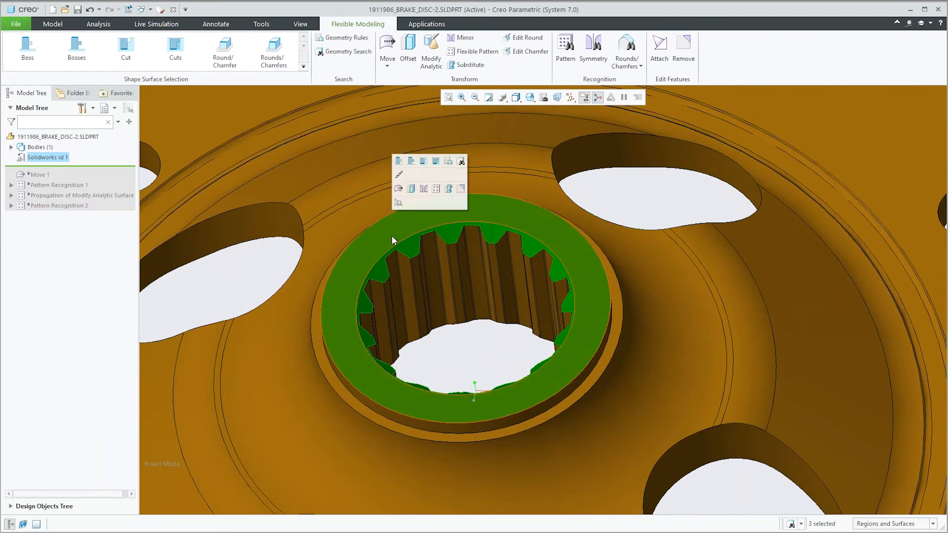
click(125, 63)
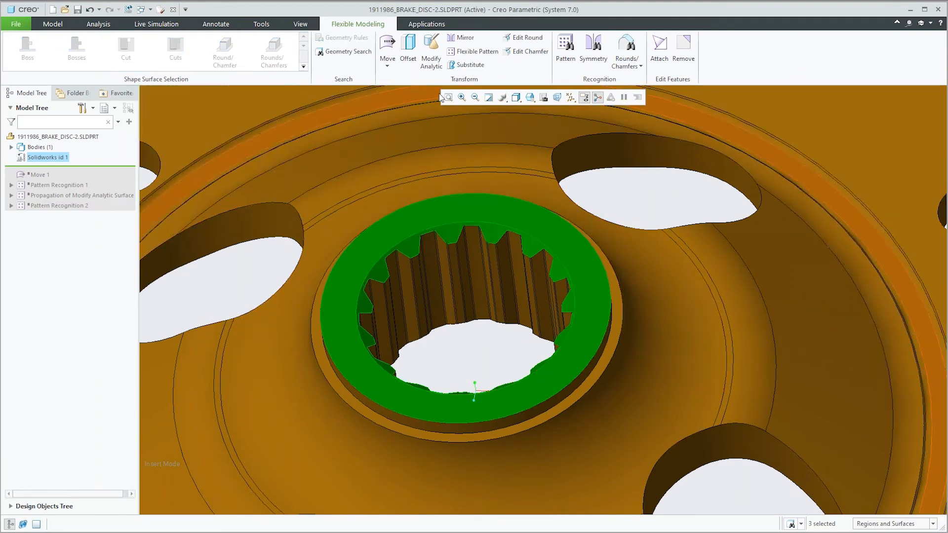
Step: Try moving the selected hub surfaces upward, away from the disc, using the 3D dragger
click(392, 69)
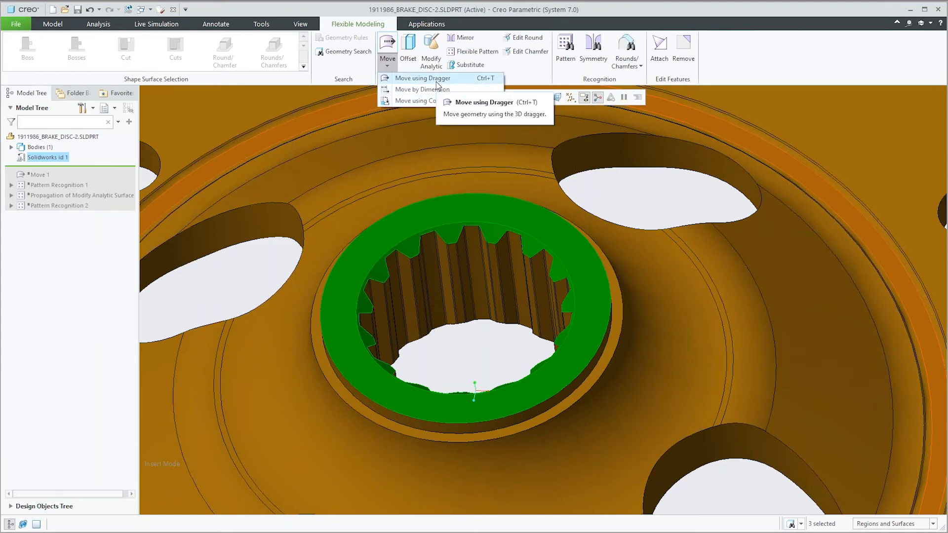
click(437, 83)
scroll(468, 269, up, 3)
middle_drag(477, 292, 479, 267)
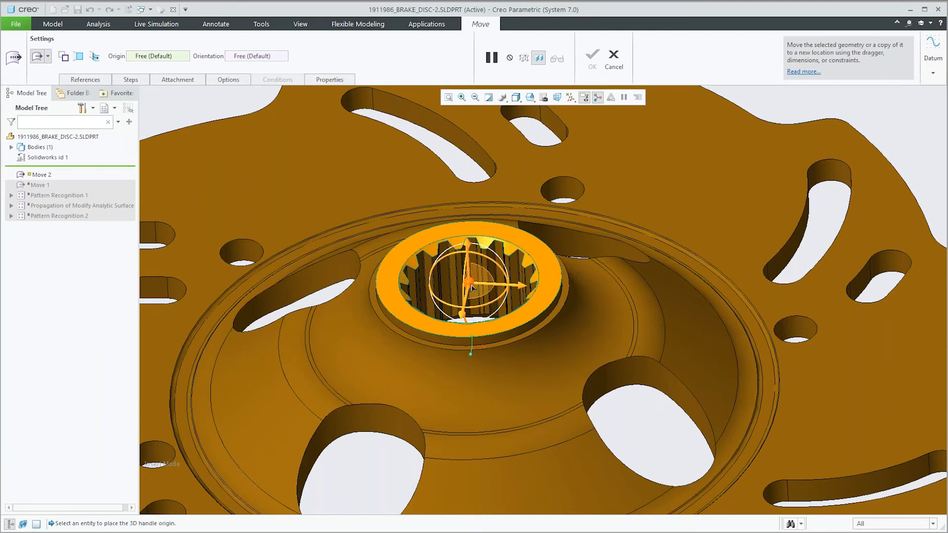
middle_drag(469, 285, 459, 262)
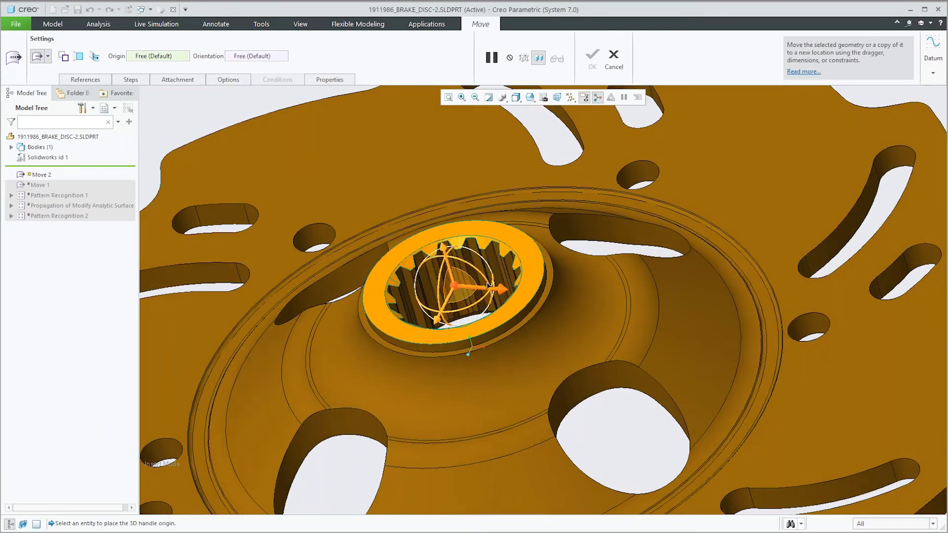
drag(443, 249, 436, 229)
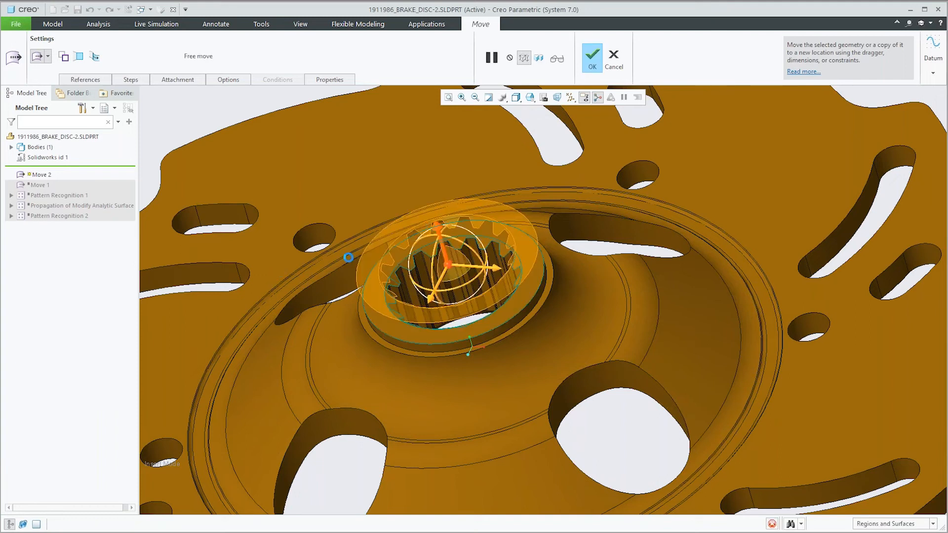
Step: Try tilting the raised hub surfaces with the 3D dragger, cancel the whole move, and clear the selection
mouse_move(478, 261)
middle_down()
mouse_move(480, 220)
mouse_move(474, 275)
mouse_move(488, 255)
middle_up()
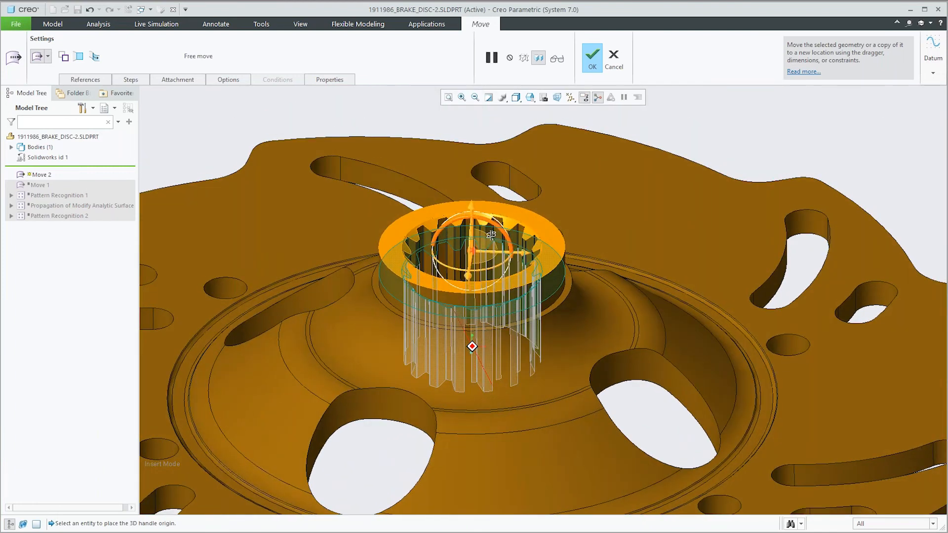
mouse_move(499, 228)
mouse_down()
mouse_move(506, 240)
mouse_move(502, 233)
mouse_up()
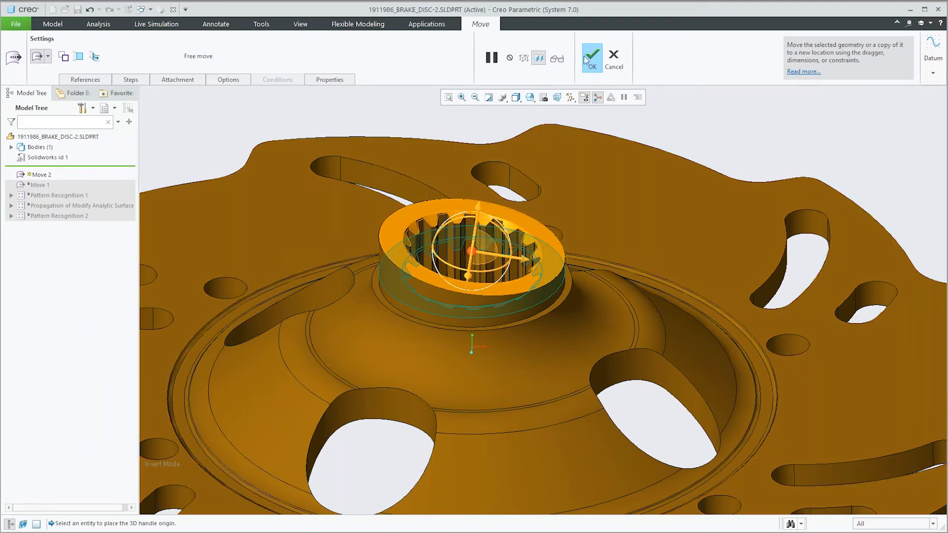
click(607, 61)
click(492, 292)
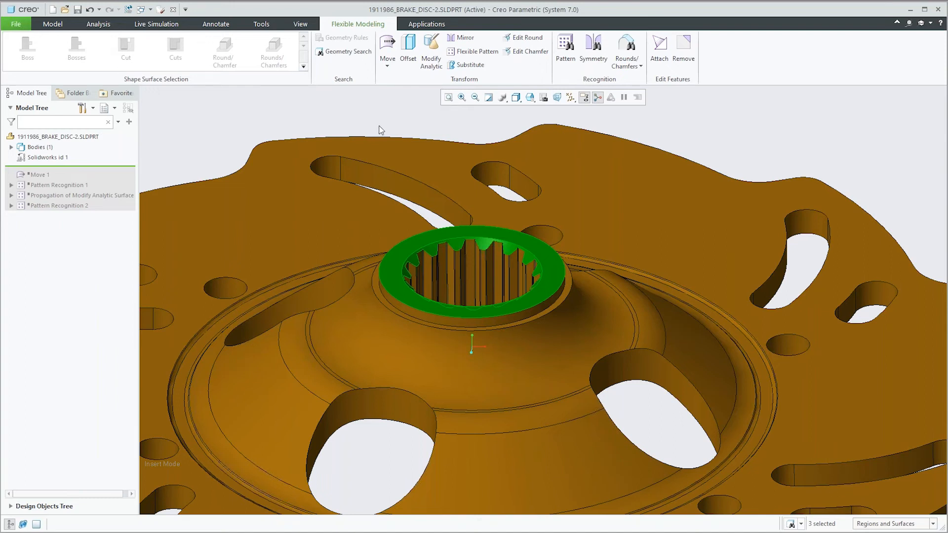
click(349, 106)
Step: Move the insertion point in the feature list below Move 1 to restore the raised hub, and inspect the disc
drag(92, 166, 94, 180)
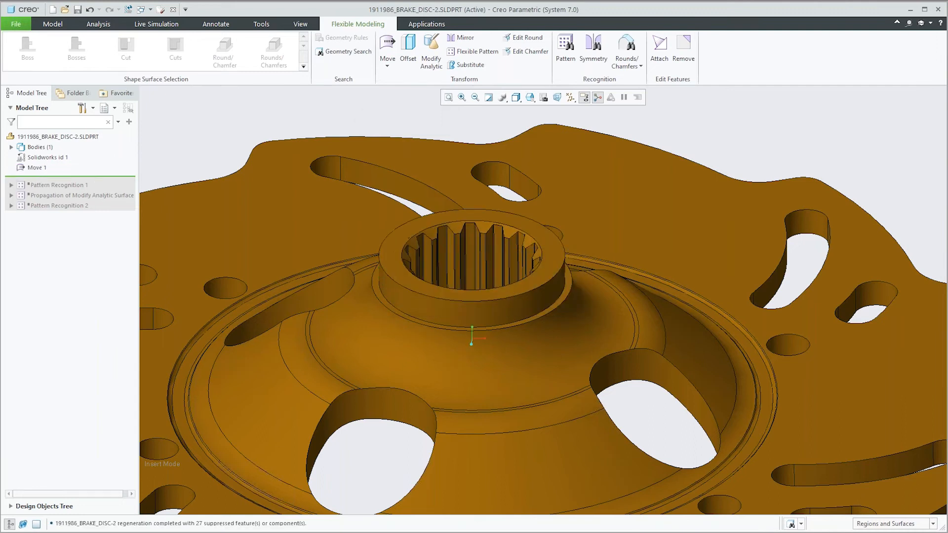
scroll(441, 224, down, 5)
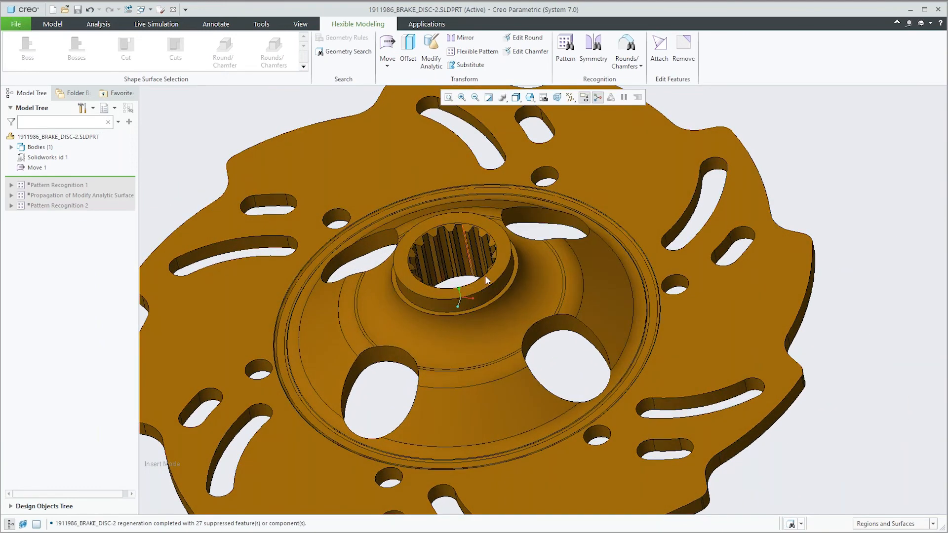
scroll(488, 281, down, 2)
scroll(488, 281, down, 2)
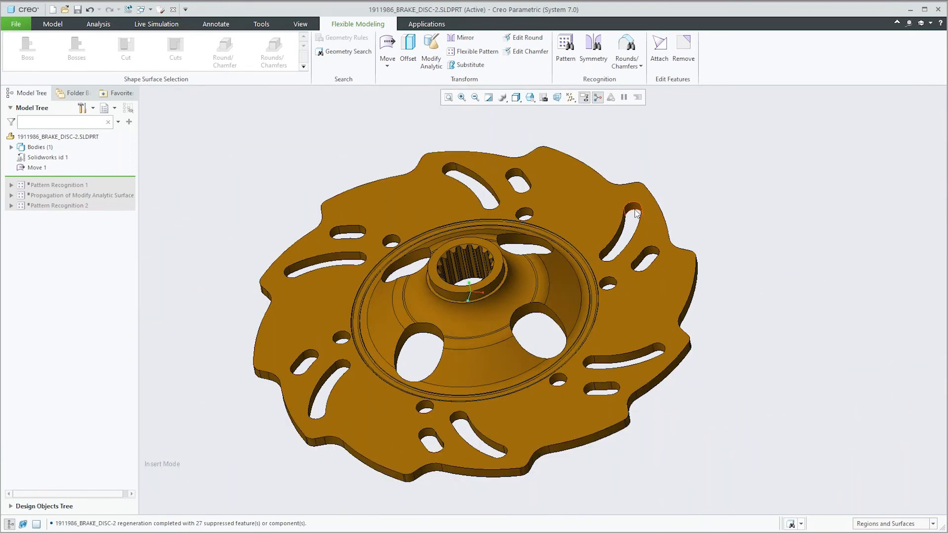
scroll(543, 193, up, 3)
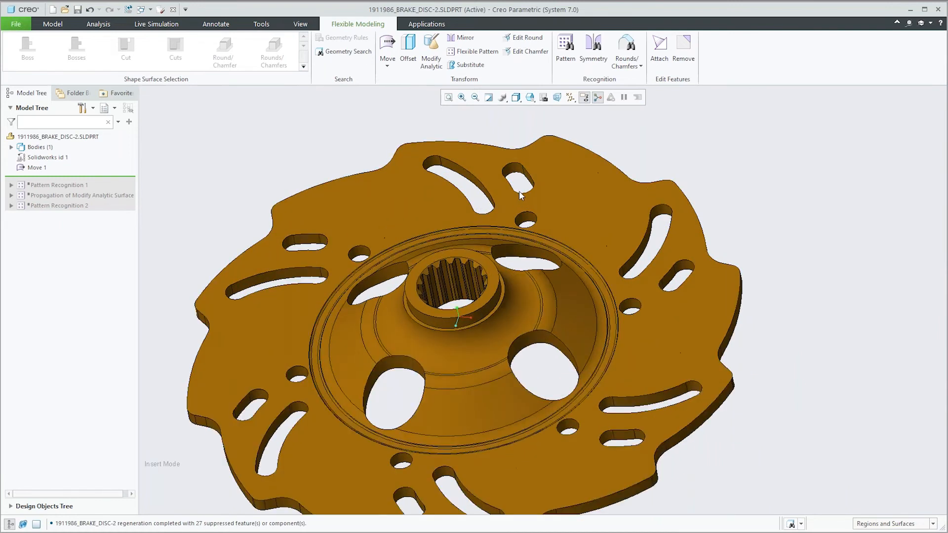
Step: Select the short slot near the disc's outer edge as a cut shape and run Pattern Recognition on it
click(529, 169)
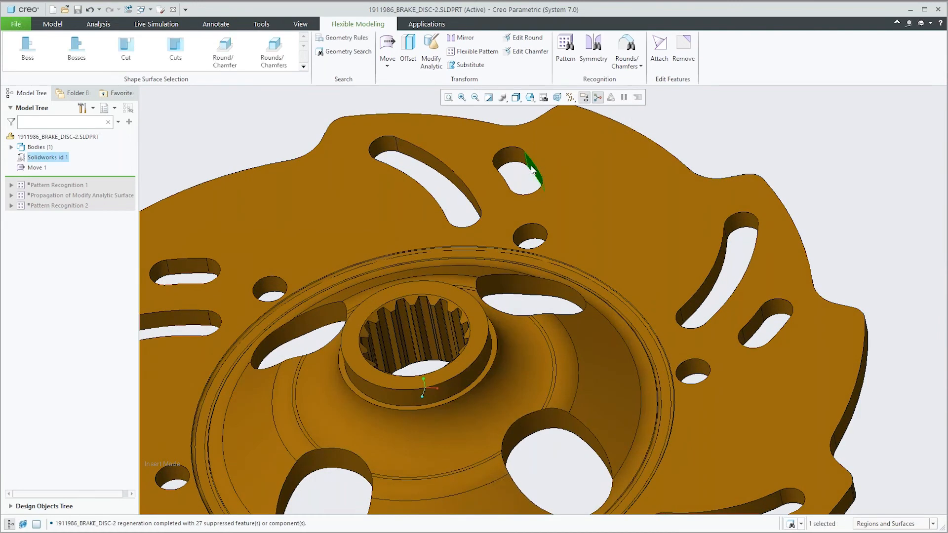
click(125, 47)
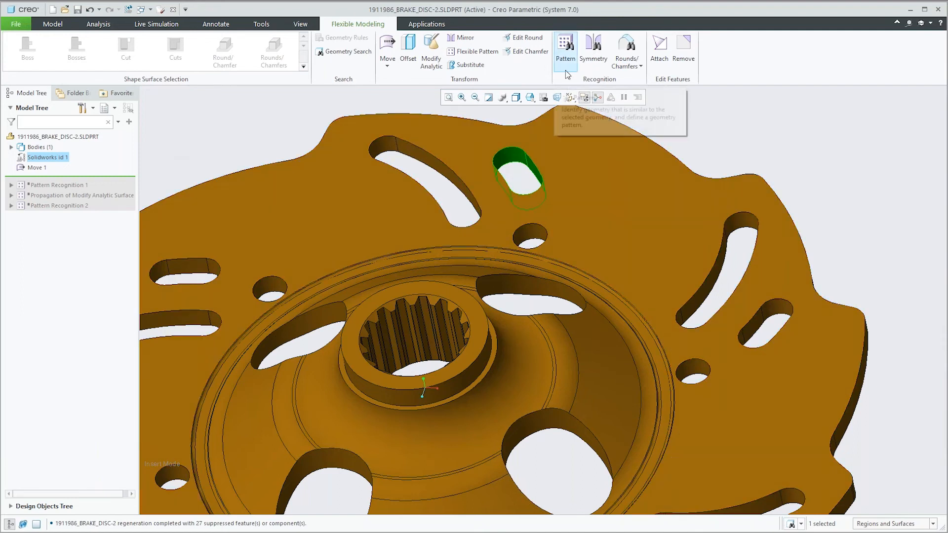
click(568, 55)
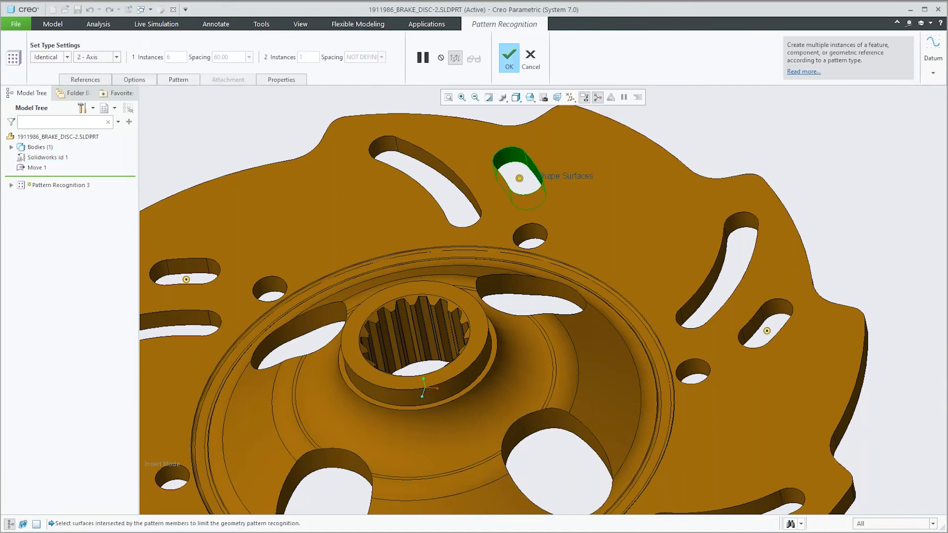
scroll(626, 198, down, 4)
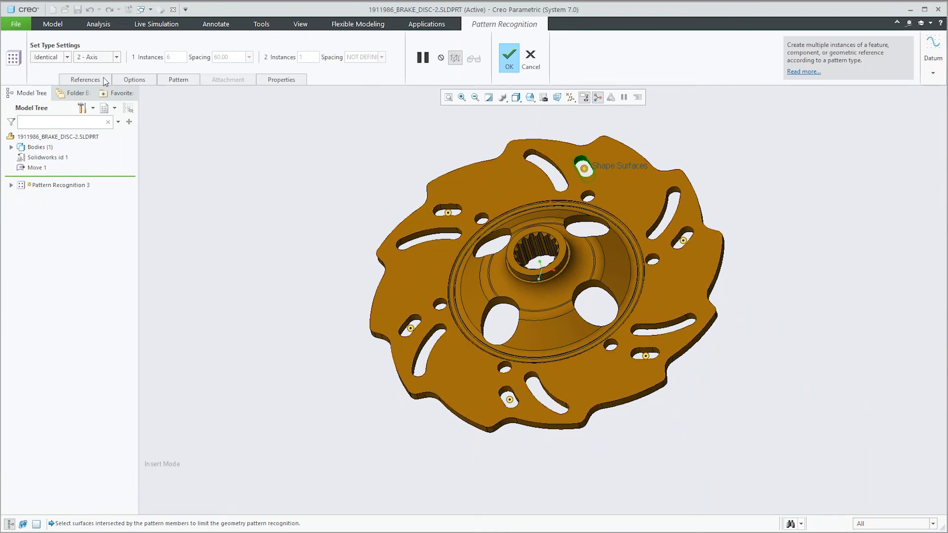
Step: Allow editing of the recognized slot pattern, set it to 12 instances with 360/12 spacing, and accept it
click(85, 80)
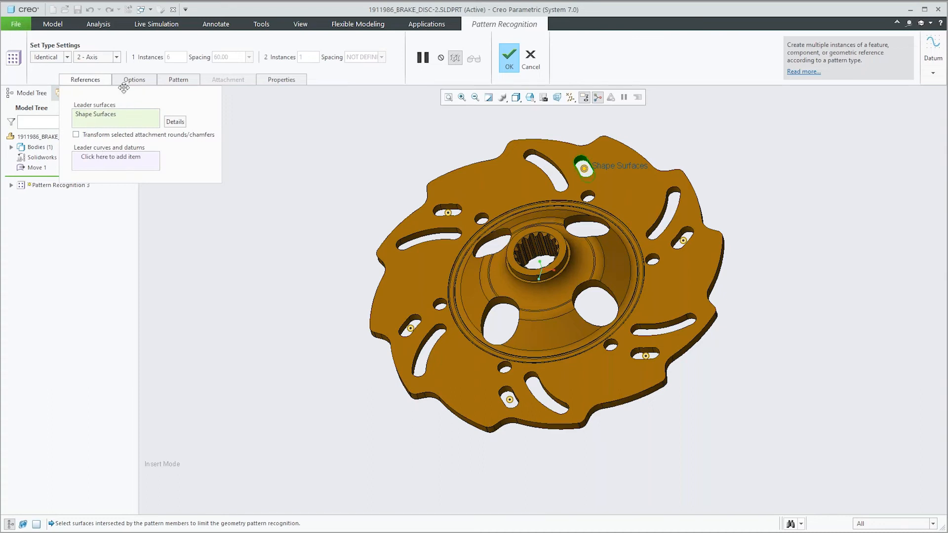
click(131, 80)
click(122, 117)
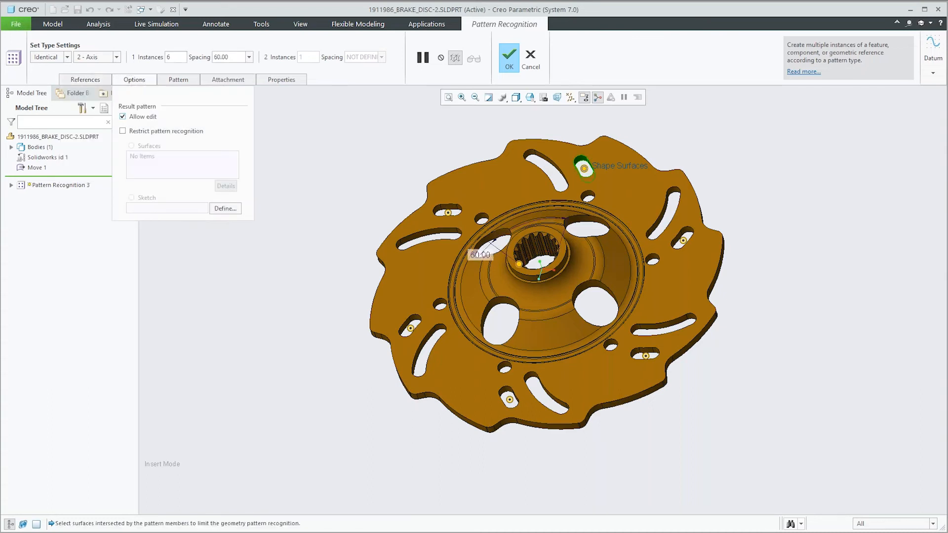
double_click(179, 55)
text(12)
double_click(230, 57)
text(360/12)
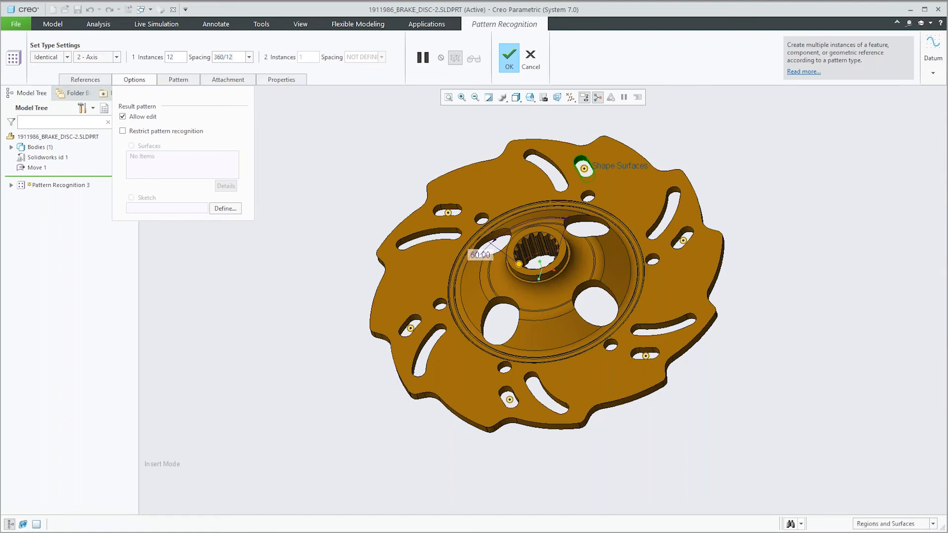
key(Return)
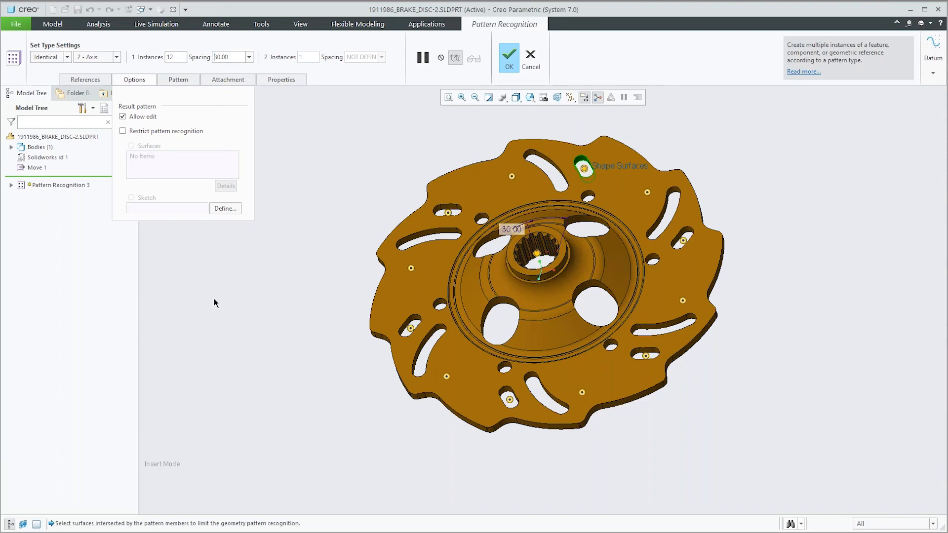
click(509, 56)
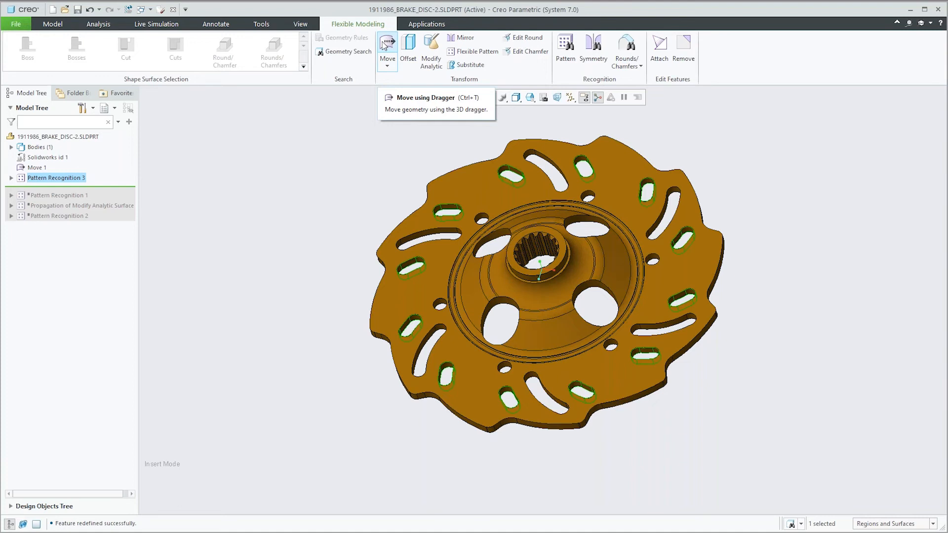
click(387, 67)
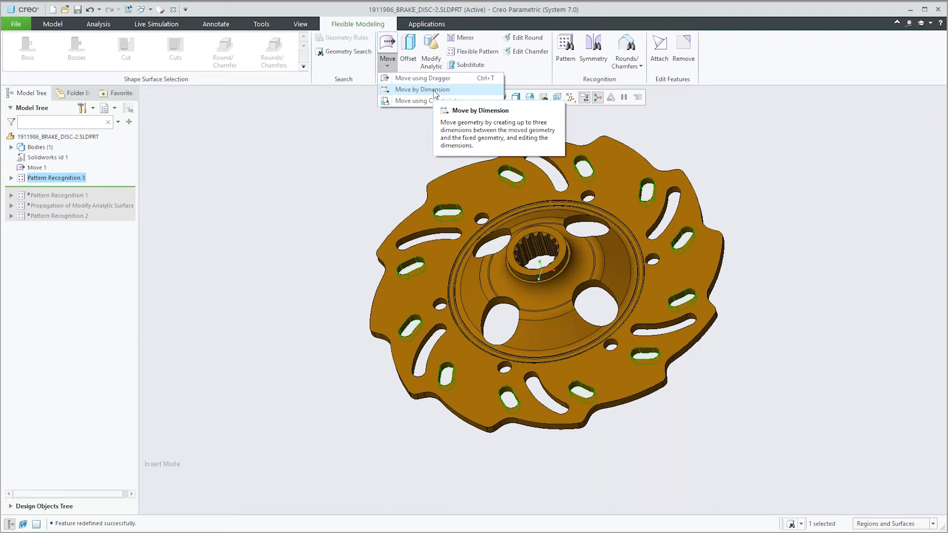
click(360, 111)
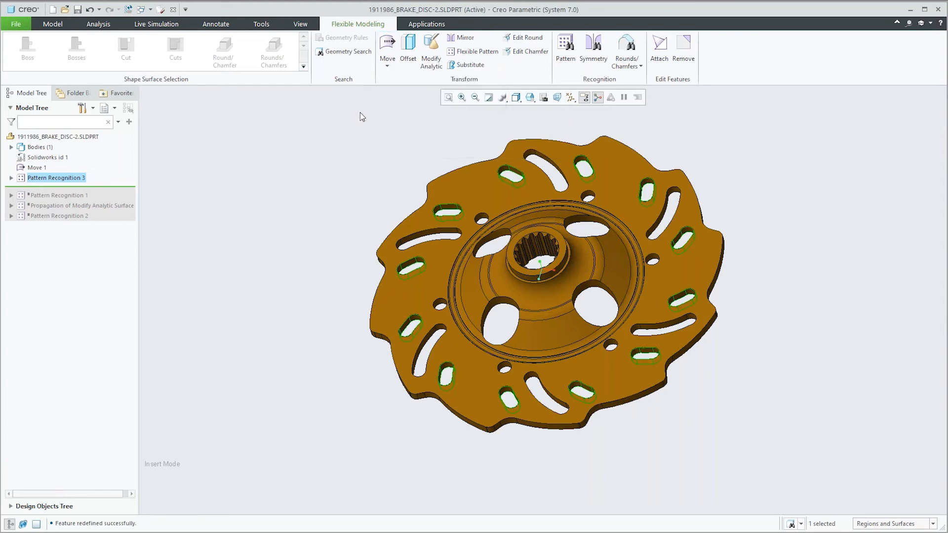
Step: Try offsetting the inner wall of a large oval hub opening by 4.00, review its attachment options, and cancel the offset
click(406, 44)
scroll(491, 288, up, 5)
click(491, 288)
middle_drag(515, 326, 493, 337)
drag(502, 289, 512, 302)
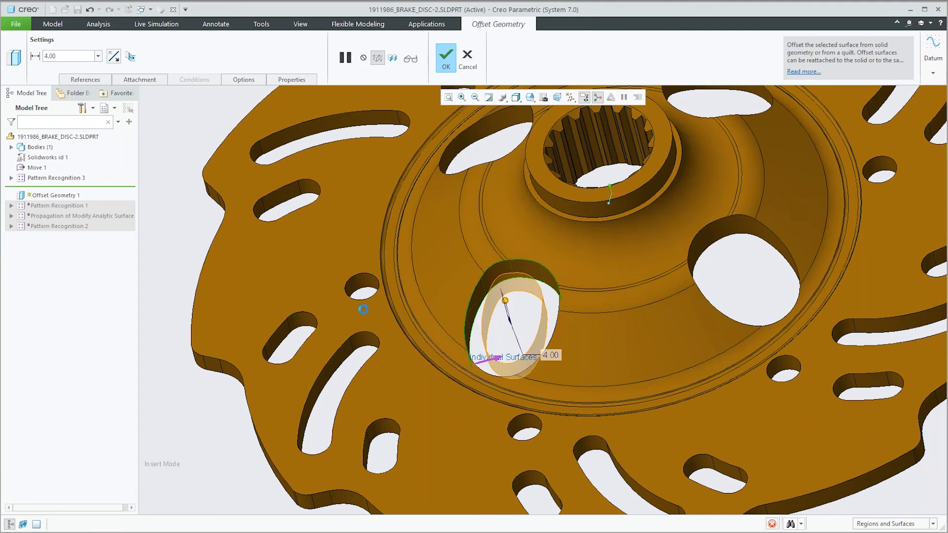
click(130, 82)
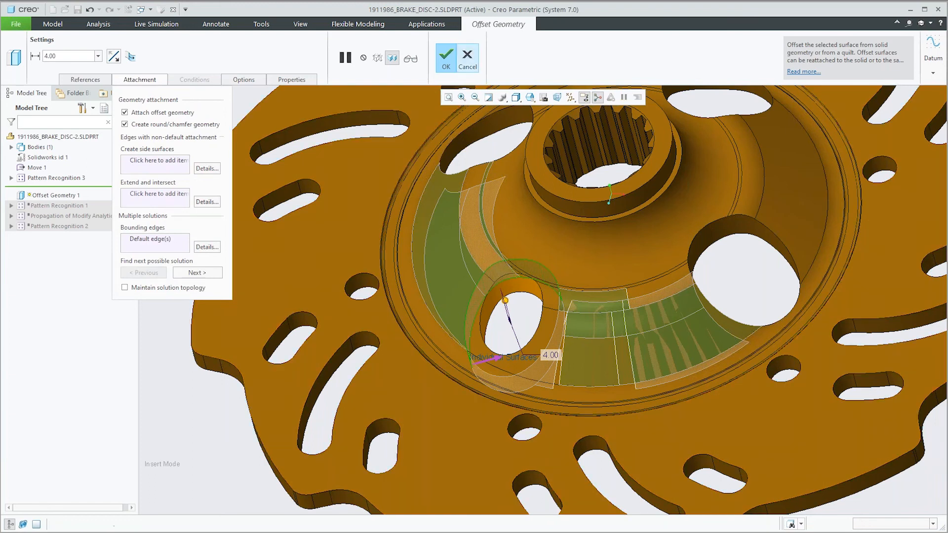
click(468, 58)
click(493, 292)
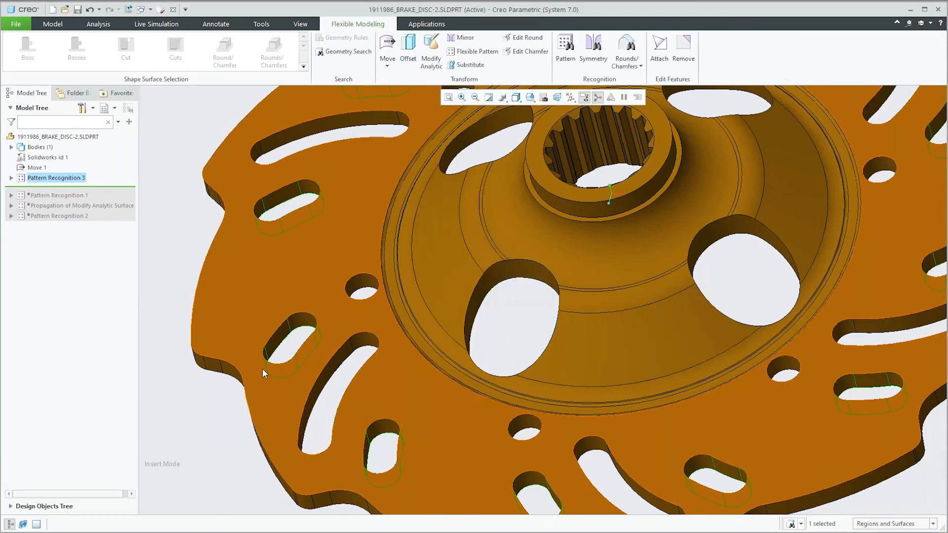
Step: Clear the selection, inspect the whole brake disc, and close the model
click(185, 393)
scroll(185, 393, up, 3)
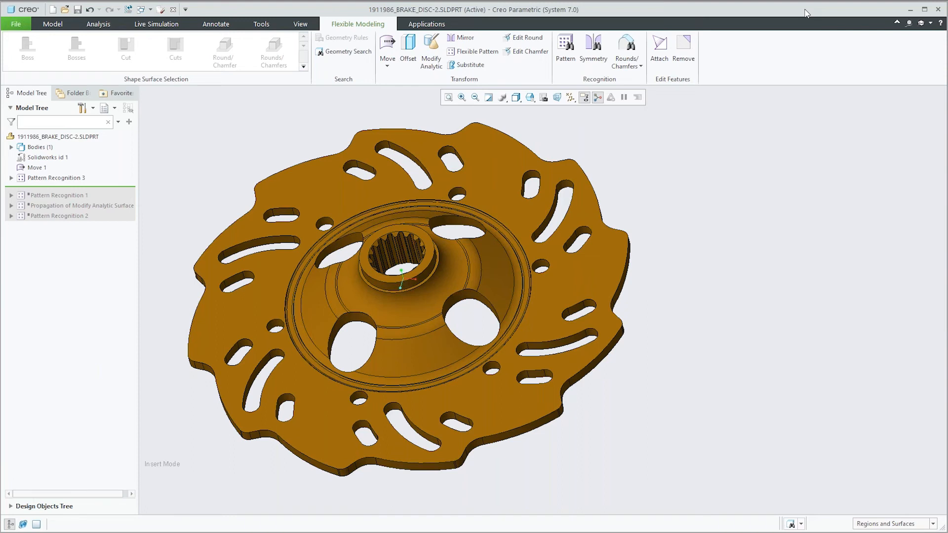
shift+middle_drag(634, 242, 750, 256)
middle_drag(629, 246, 630, 225)
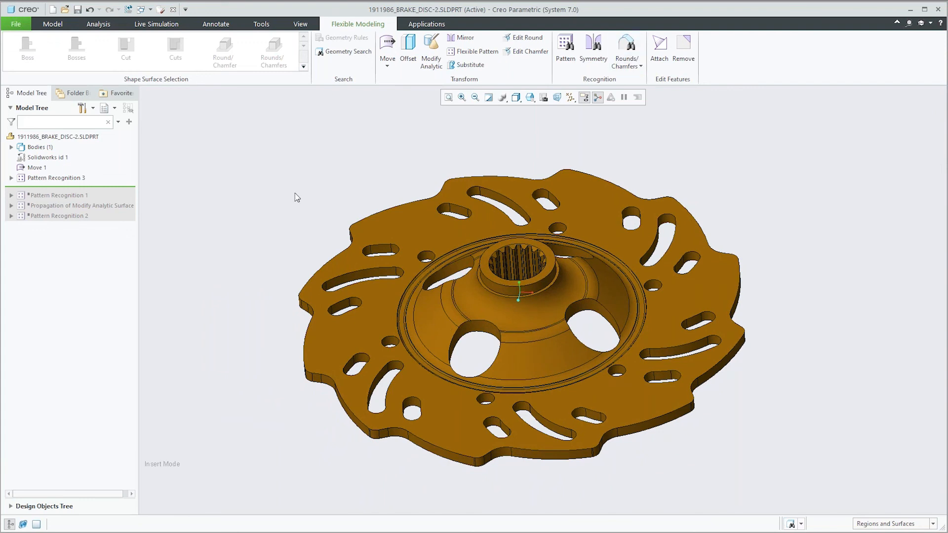
click(173, 9)
Step: Start opening a file and browse to the multi_cad folder under demos, creo3, front
click(32, 50)
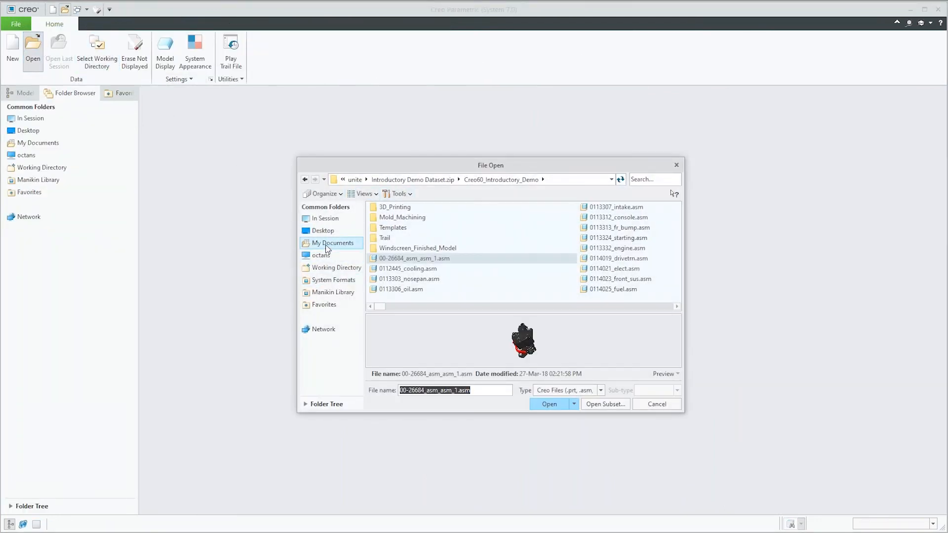
click(355, 179)
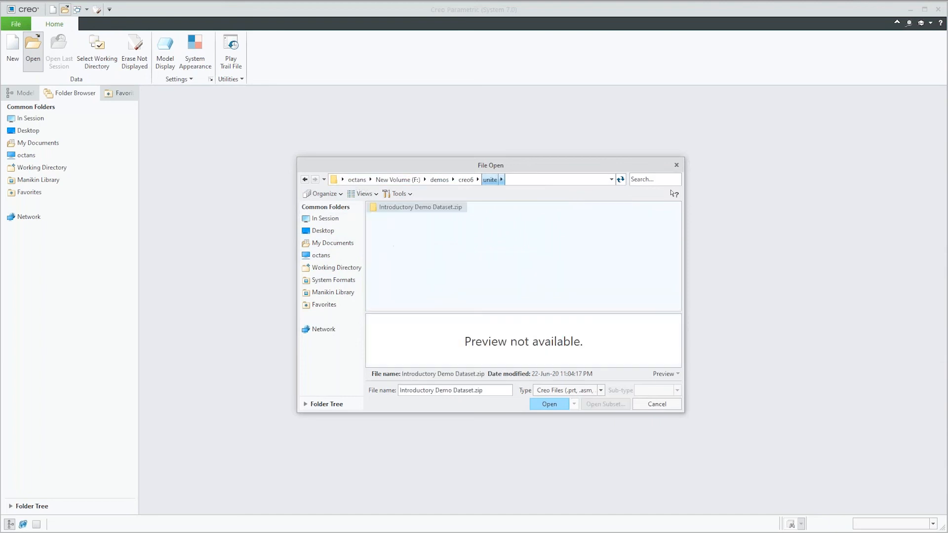
click(439, 179)
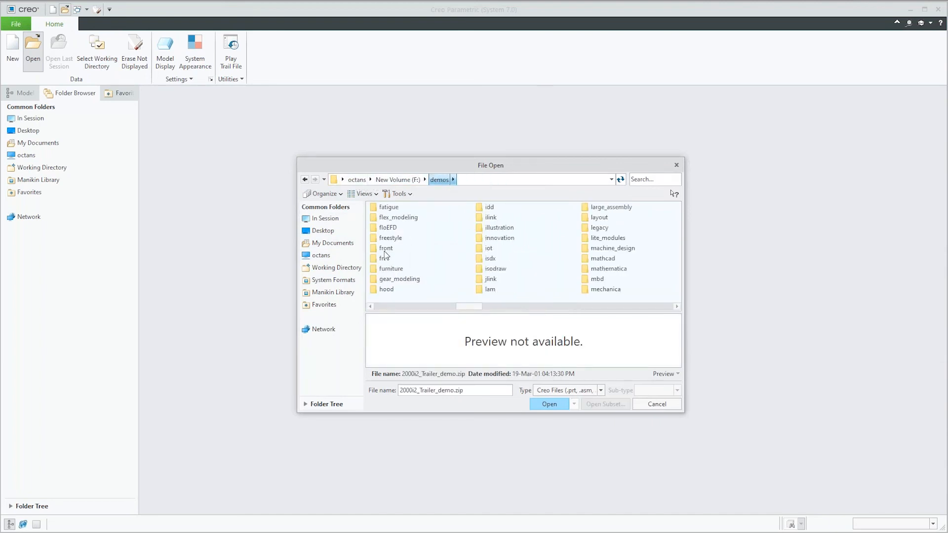
scroll(502, 248, left, 5)
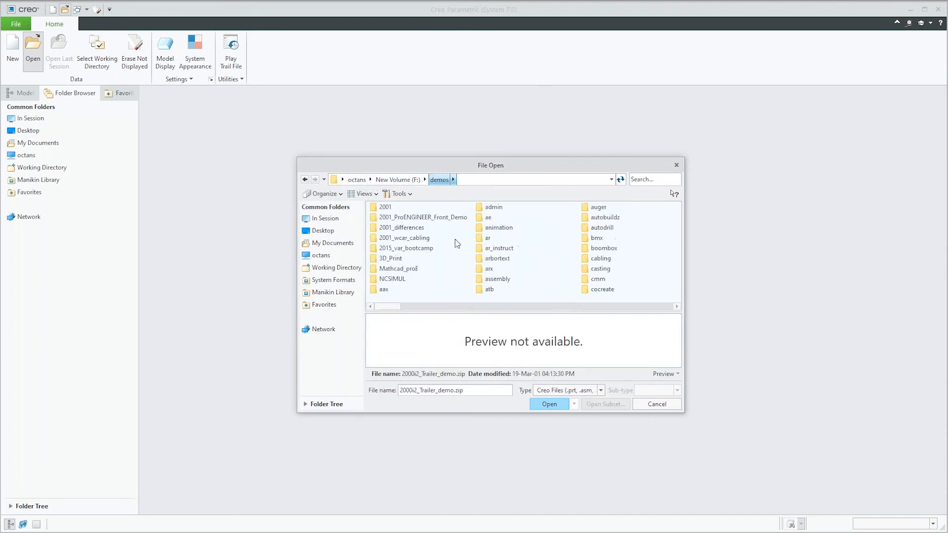
scroll(510, 262, right, 4)
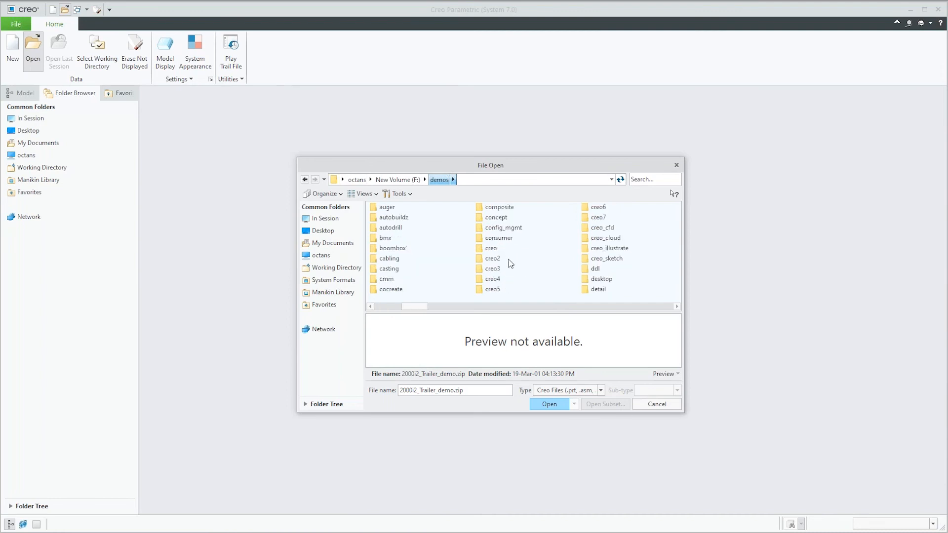
click(493, 268)
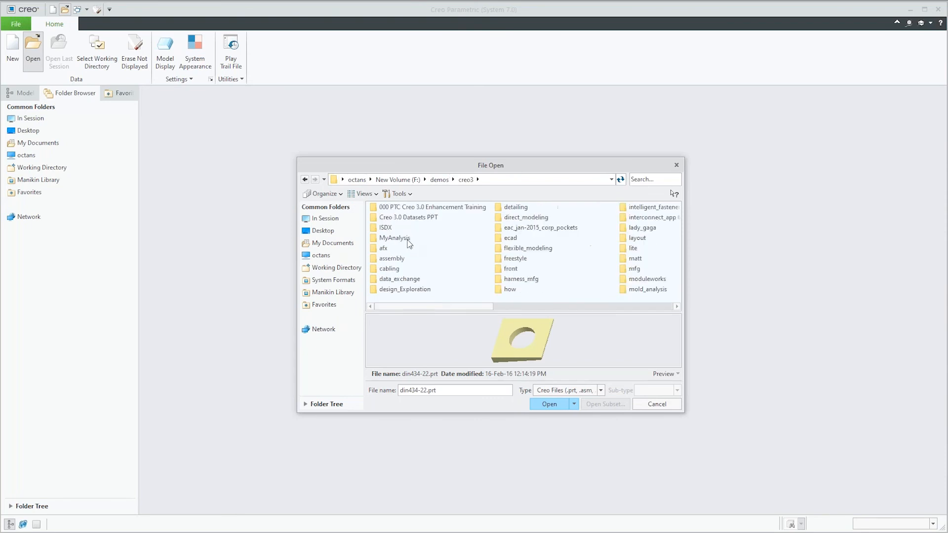
double_click(503, 273)
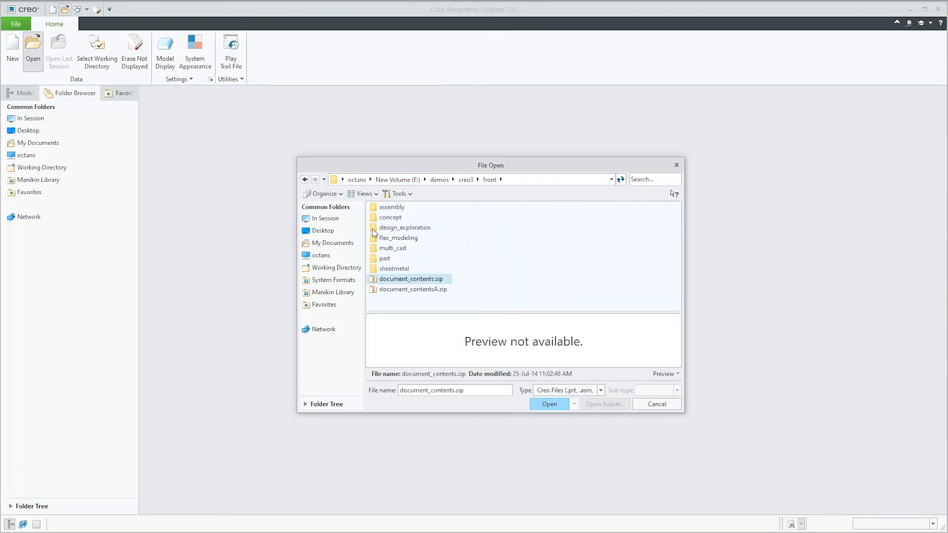
double_click(390, 249)
Step: Set the Flexible_Modeling_V7 folder and its nested folder of the same name as the working directory in turn
click(390, 206)
right_click(390, 207)
click(422, 353)
click(549, 404)
right_click(410, 208)
click(447, 351)
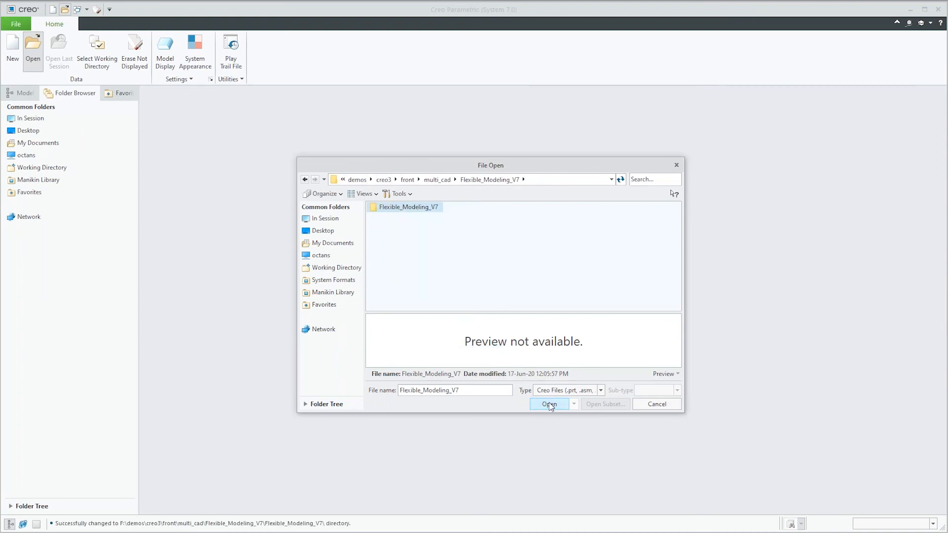
Step: Open the assembly js748020_lht_body_cpl.asm from the nested Flexible_Modeling_V7 folder and inspect it
click(549, 404)
double_click(398, 270)
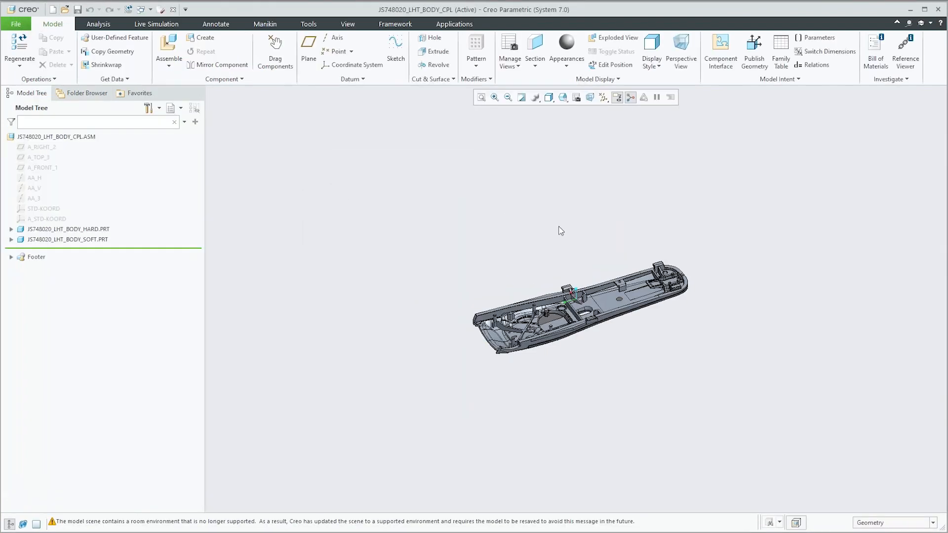
middle_drag(561, 211, 543, 225)
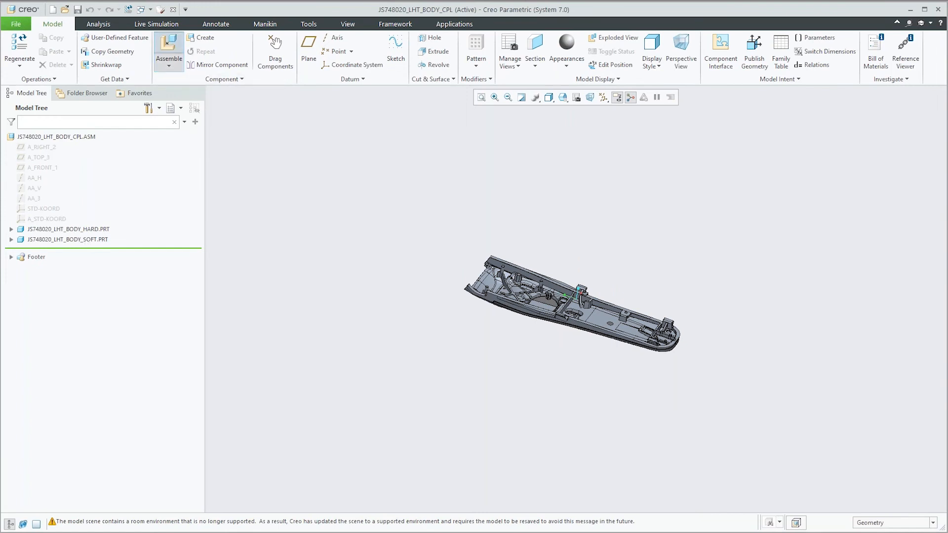
Step: Insert the SolidWorks assembly js748020_lht_blade.sldasm as a component and acknowledge all converter warnings
click(168, 48)
click(552, 391)
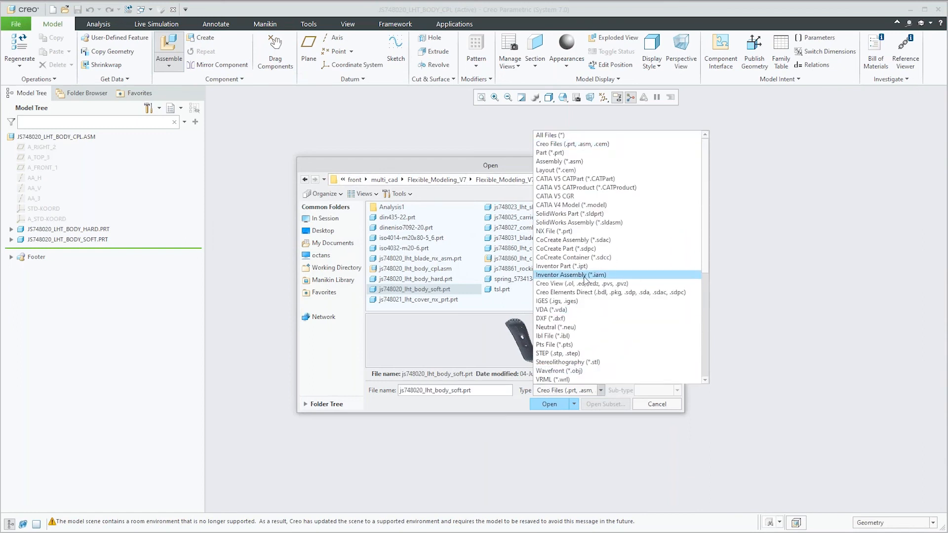
click(568, 224)
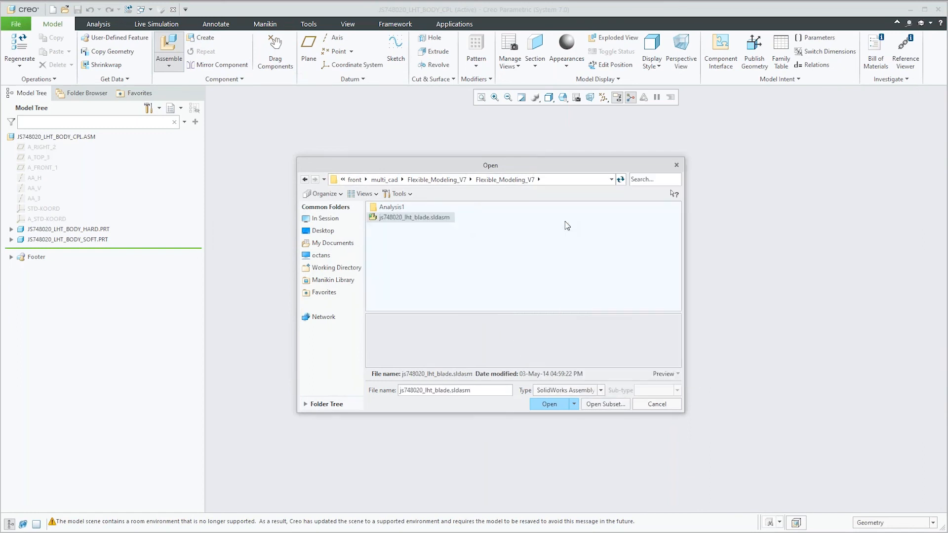
click(392, 218)
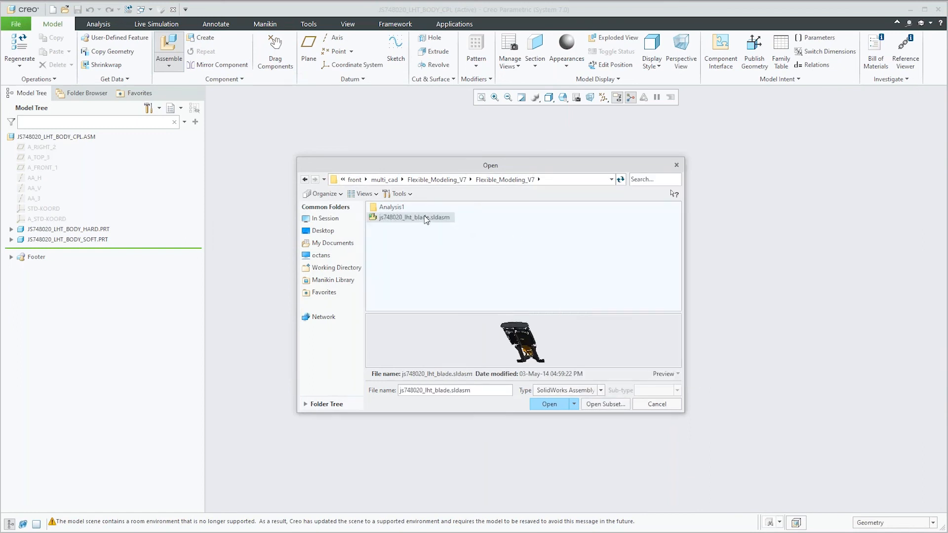
click(548, 405)
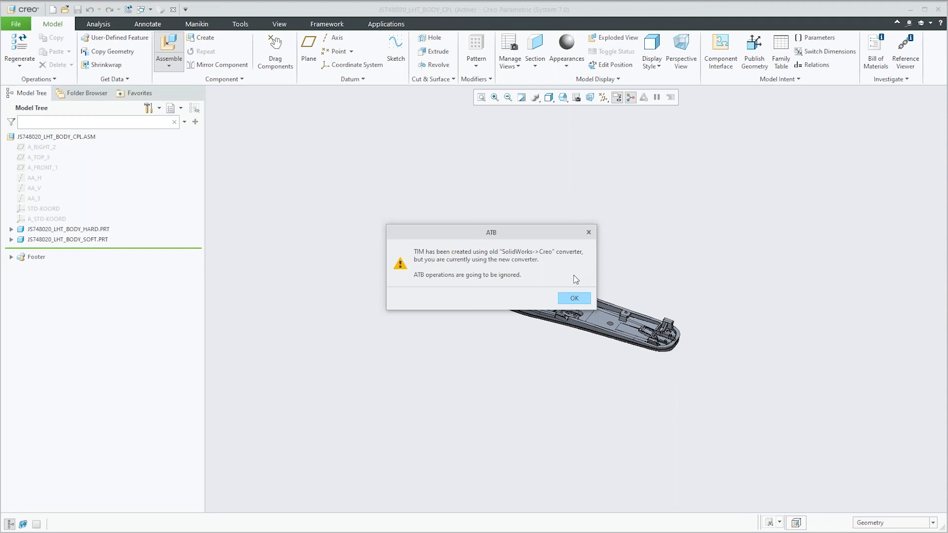
click(574, 298)
click(574, 298)
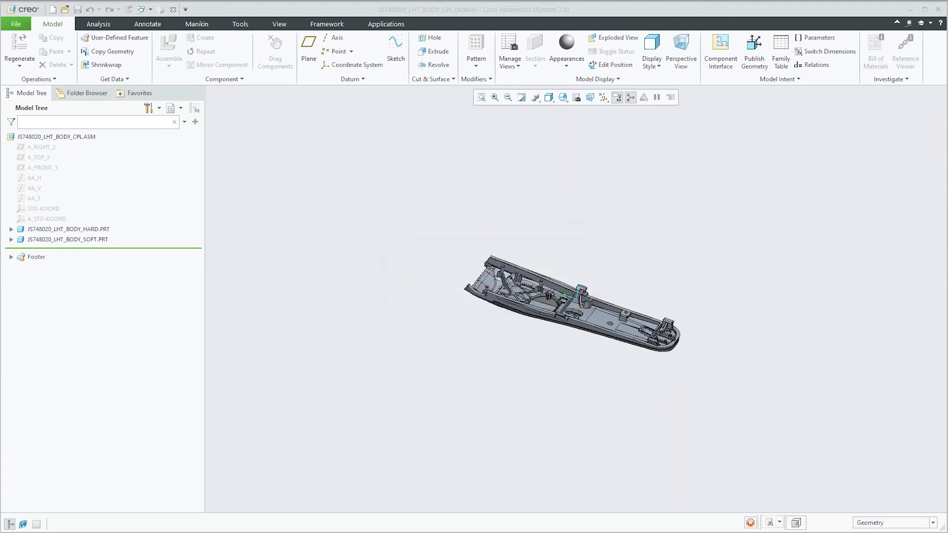
key(Return)
key(Return)
key(Return)
key(Return)
key(Return)
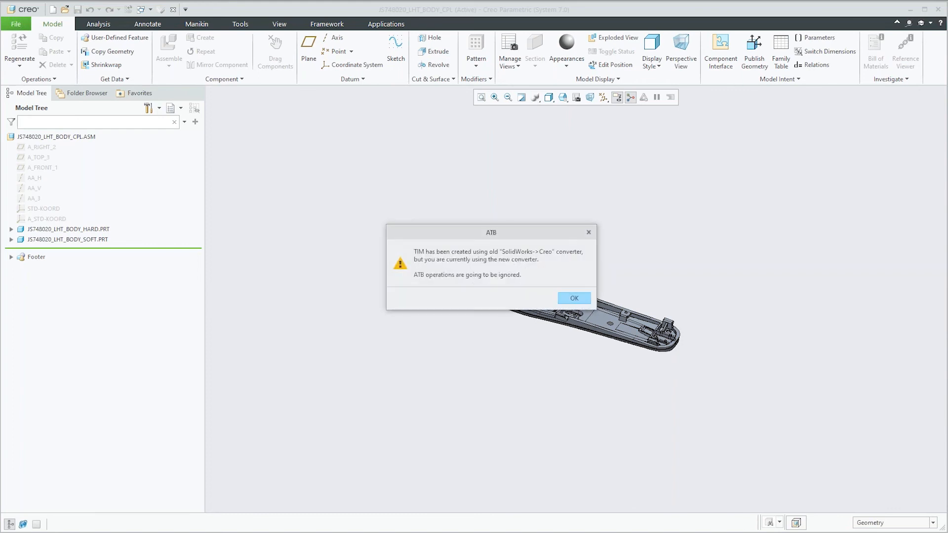
key(Return)
key(Return)
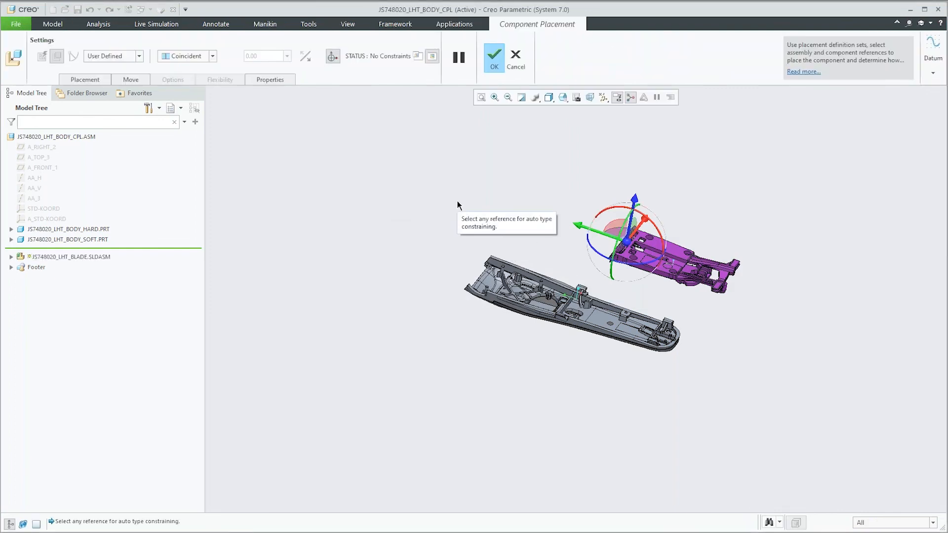
Step: Place the blade sub-assembly in the body assembly with a Default constraint and accept the placement
right_click(474, 197)
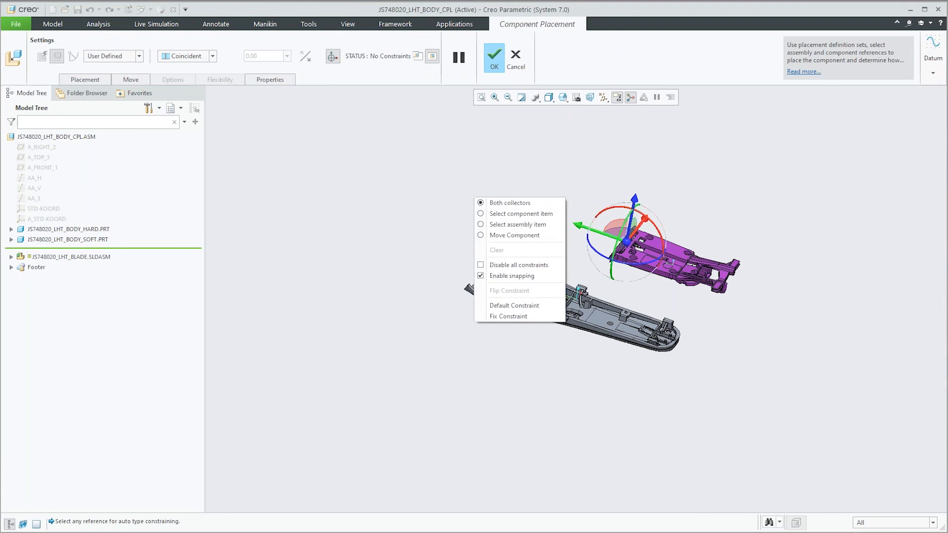
click(511, 307)
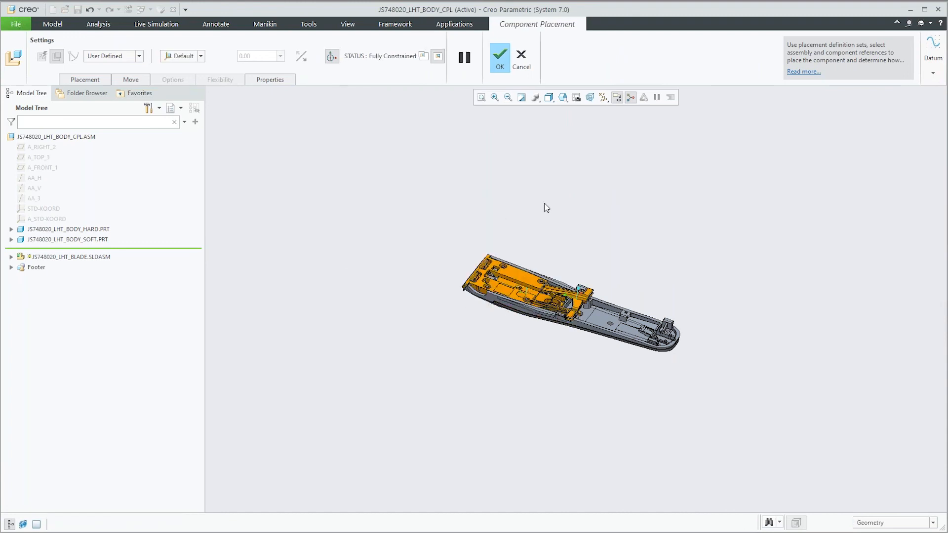
click(500, 58)
Step: List the components of JS748020_LHT_BLADE.SLDASM and hide its JS748860_LHT_COVER_GEDR and JS748021_LHT_COVER parts
middle_drag(568, 244, 576, 294)
scroll(557, 251, down, 5)
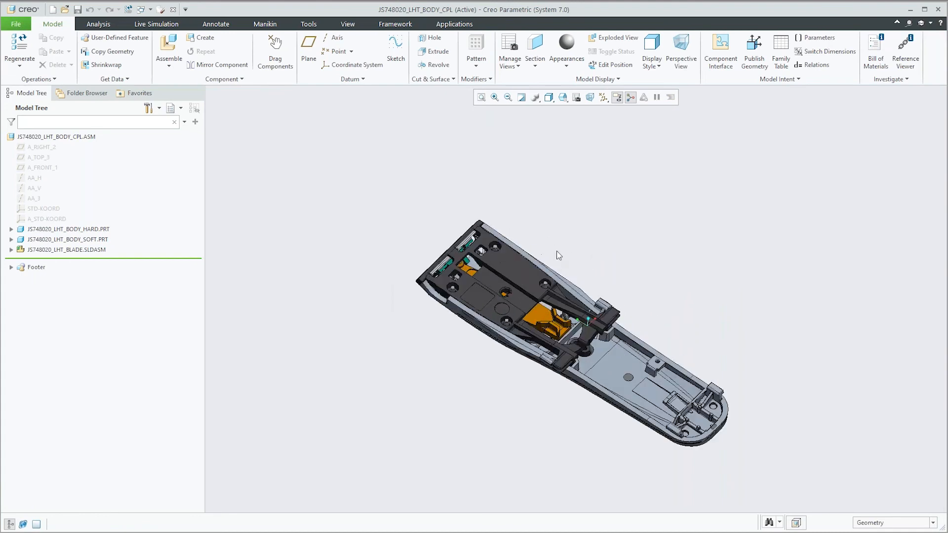
click(11, 249)
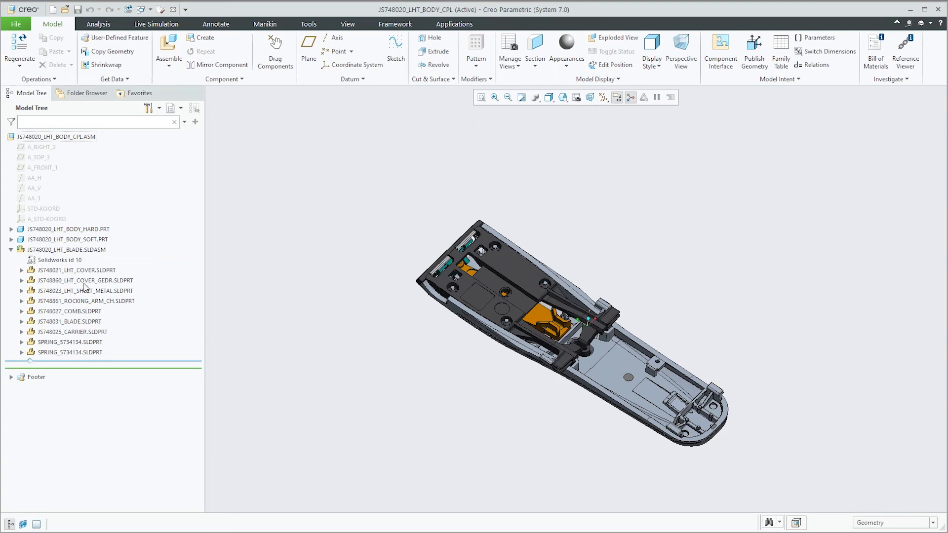
scroll(509, 263, up, 3)
click(511, 264)
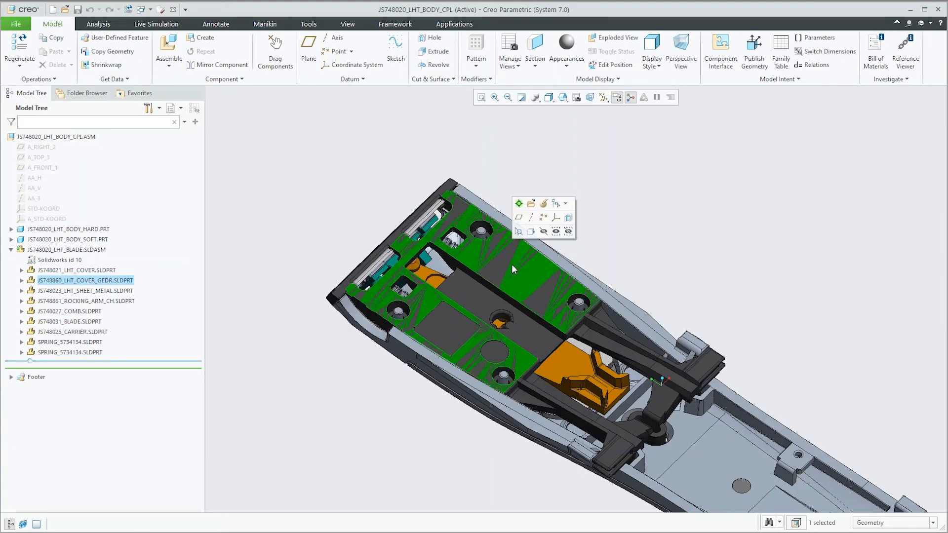
click(542, 232)
click(507, 271)
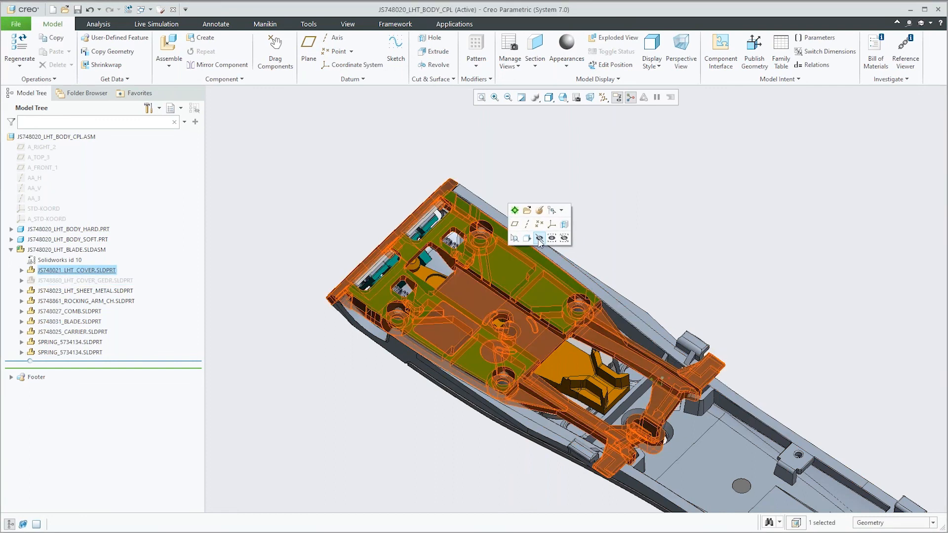
click(540, 239)
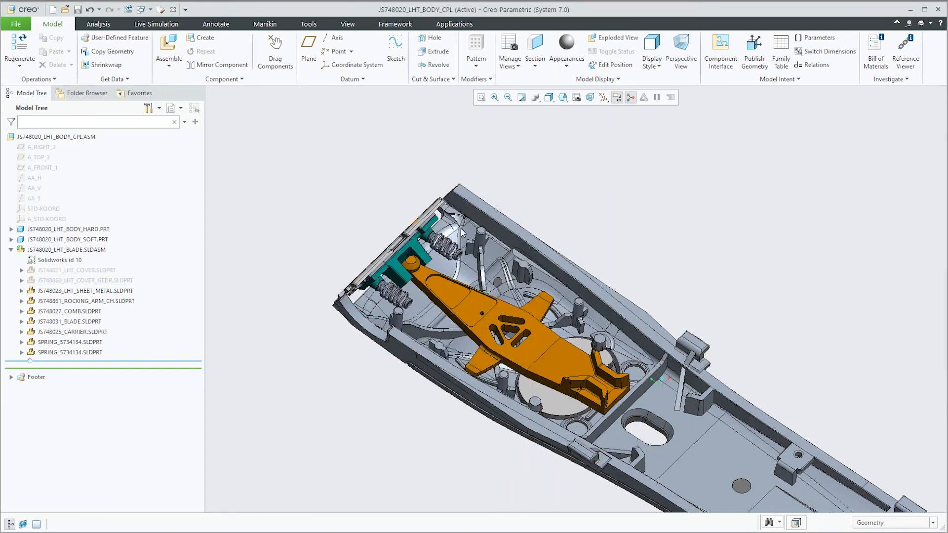
Step: Activate the orange rocking arm part JS748861_ROCKING_ARM_CH.SLDPRT for editing within the assembly
scroll(494, 319, down, 5)
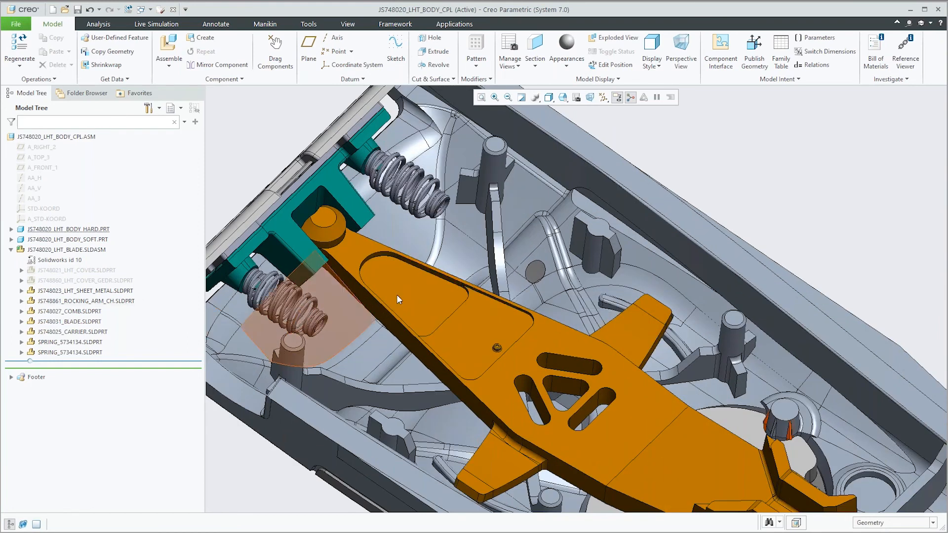
click(414, 295)
middle_drag(354, 267, 392, 221)
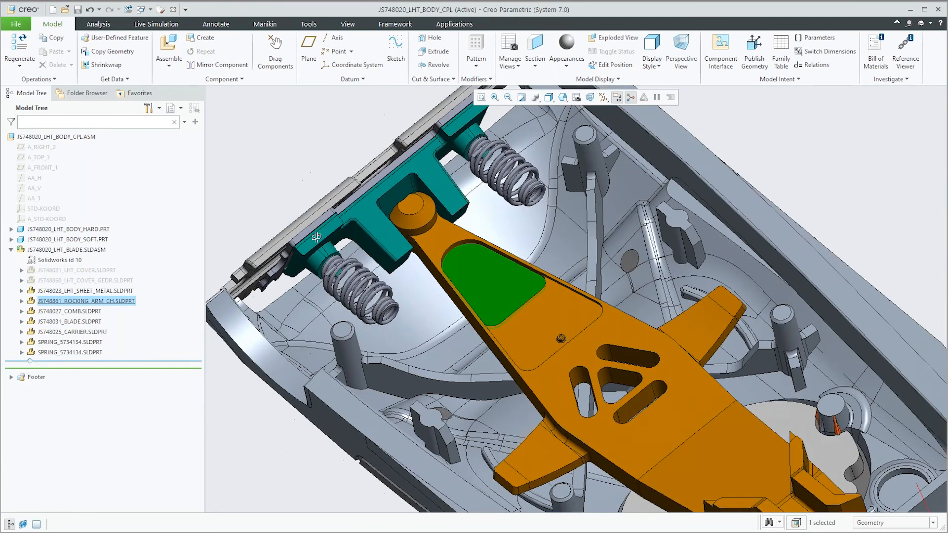
scroll(392, 222, down, 2)
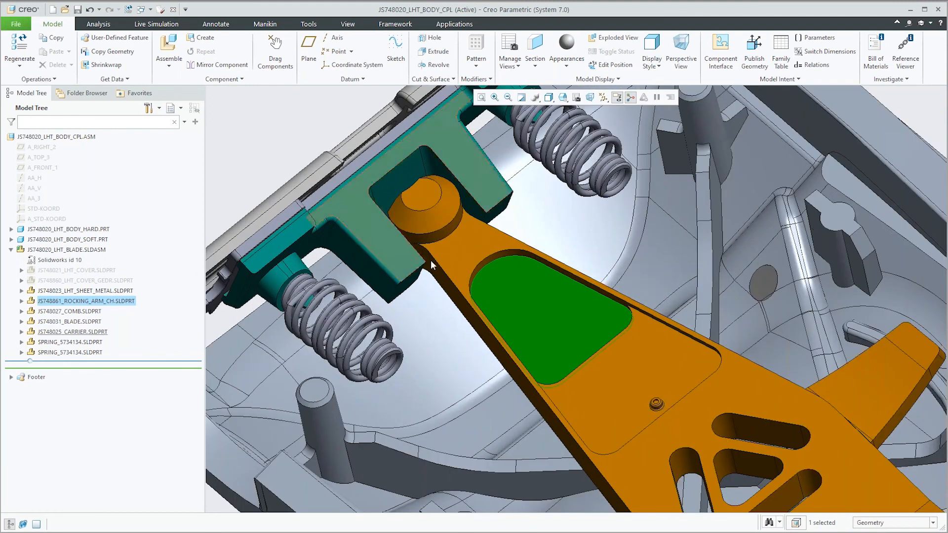
right_click(475, 258)
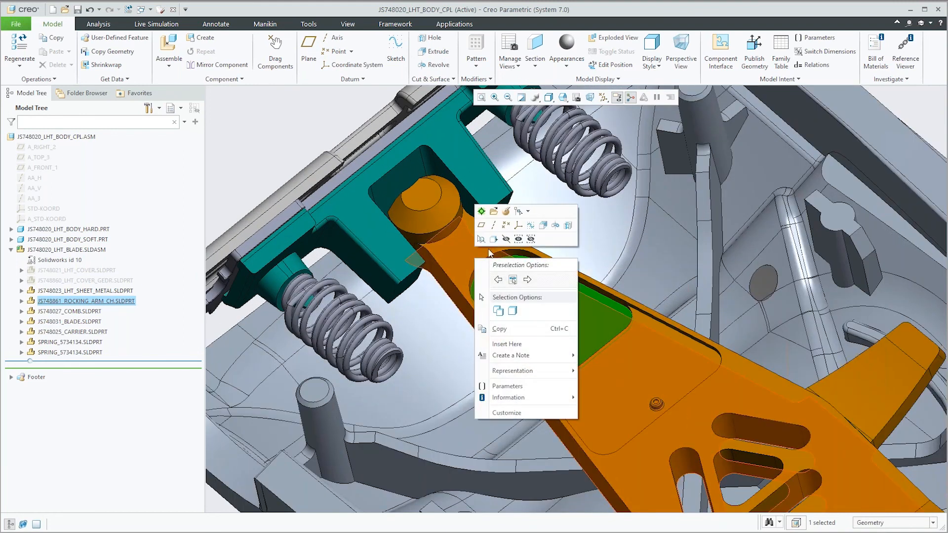
click(480, 214)
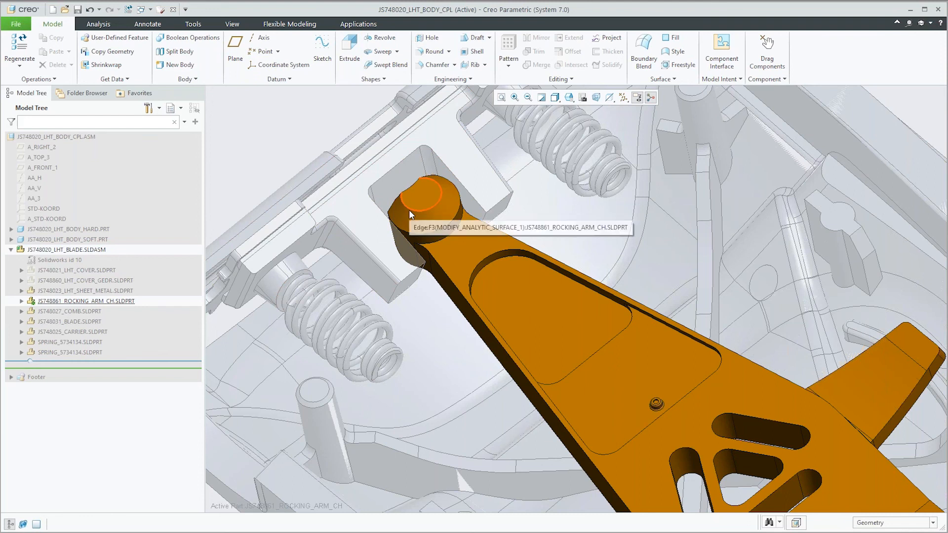
Step: Roll the rocking arm's feature insertion point back to before Recognize Chamfers 1 and bring up the flexible modeling tools
click(22, 301)
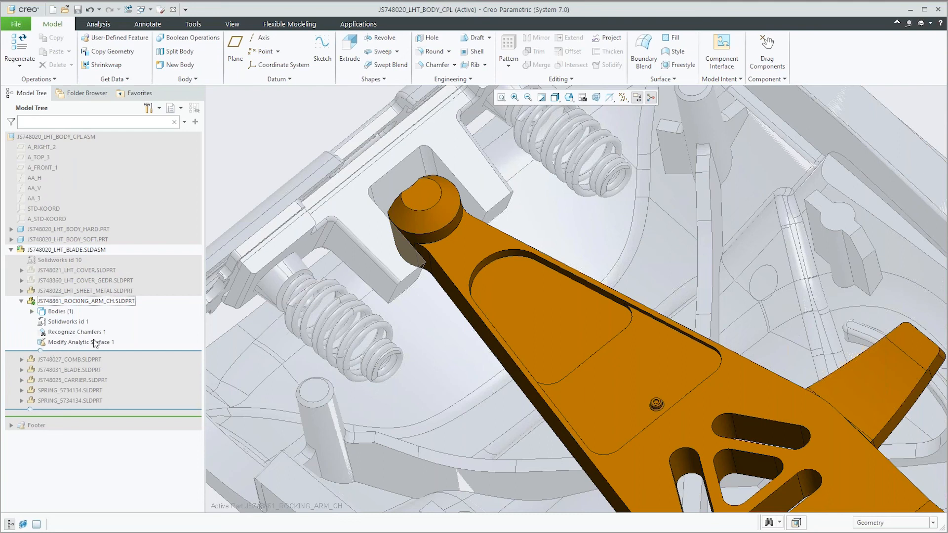
drag(112, 351, 107, 330)
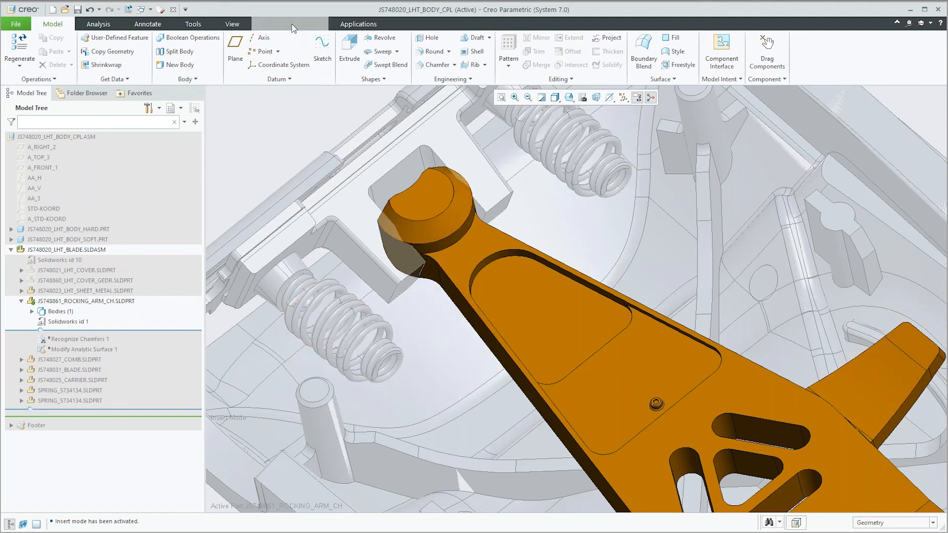
click(291, 24)
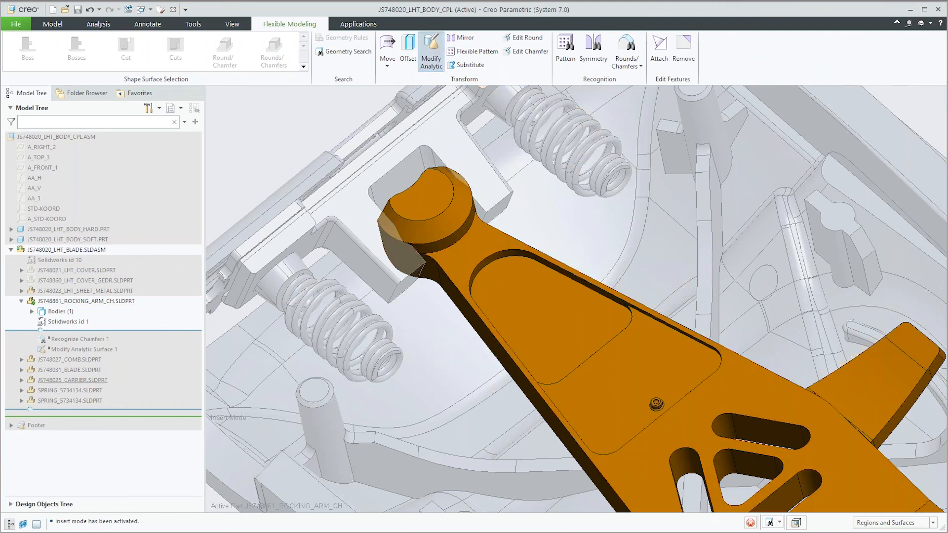
click(431, 51)
click(449, 251)
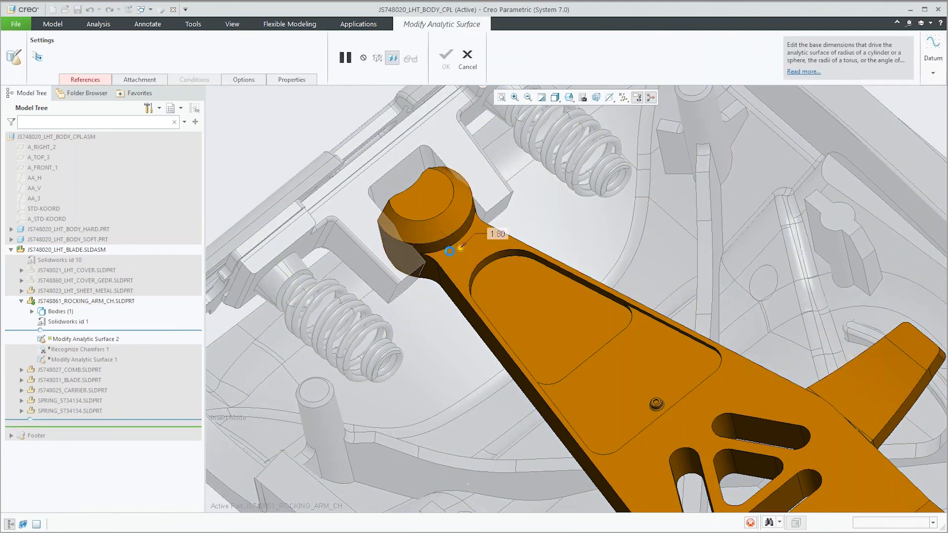
mouse_move(461, 248)
mouse_down()
mouse_move(464, 262)
mouse_move(458, 245)
mouse_move(461, 253)
mouse_up()
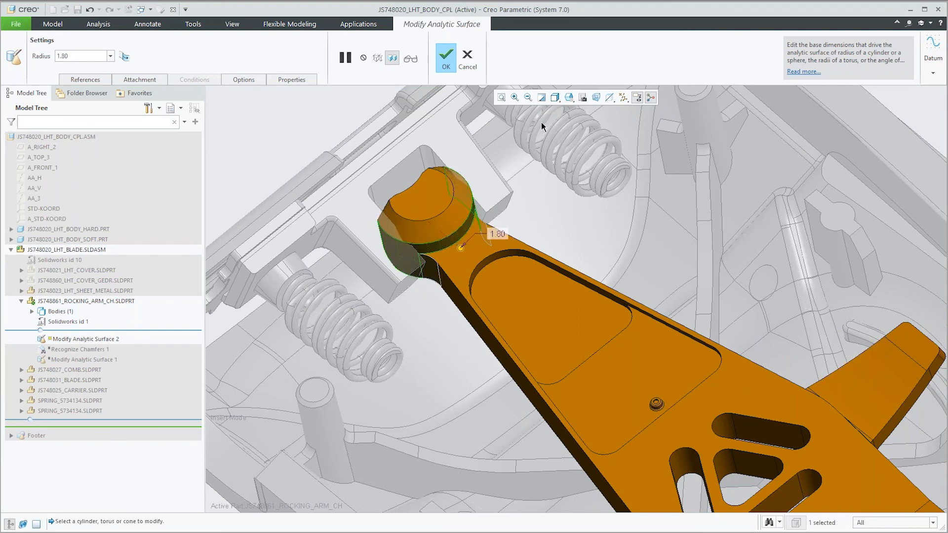
click(467, 59)
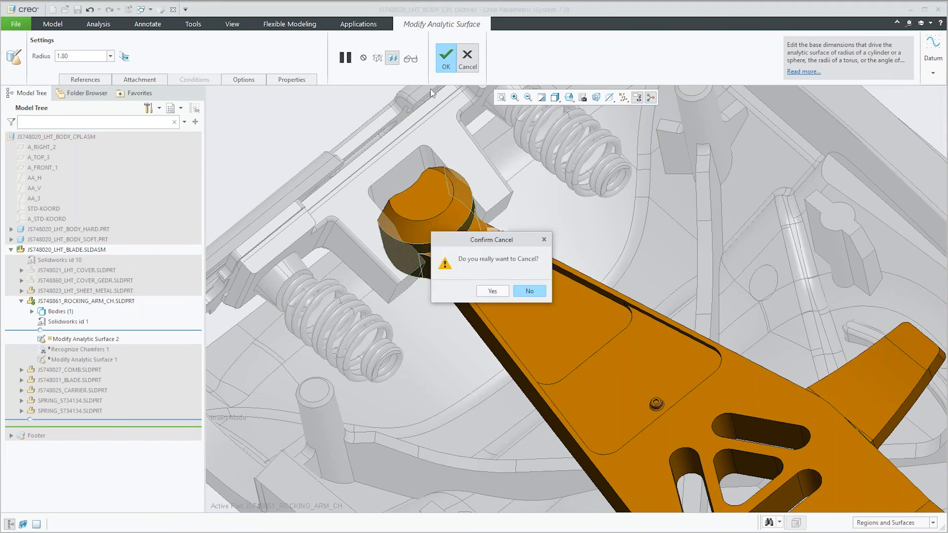
click(494, 290)
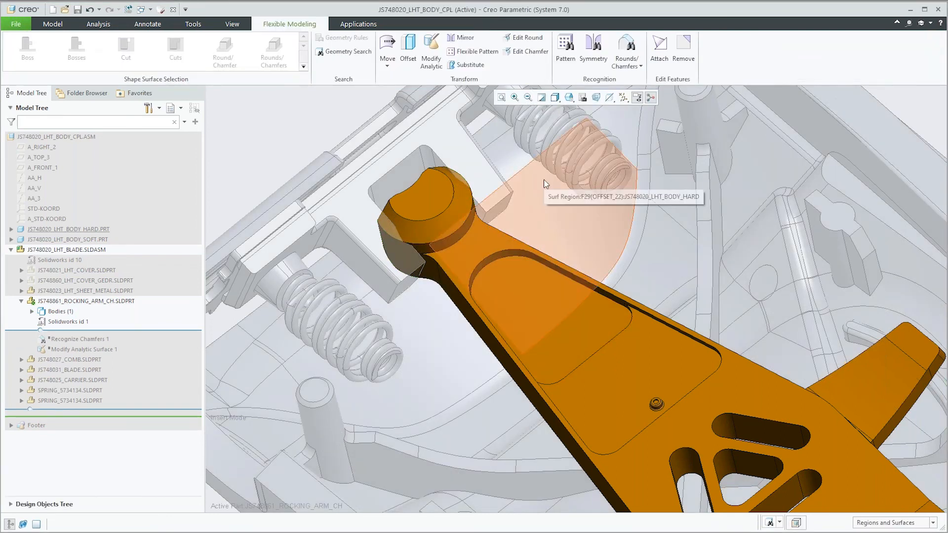
Step: Recognize and tag the sloped surface around the rocking arm's round end as a chamfer
click(632, 66)
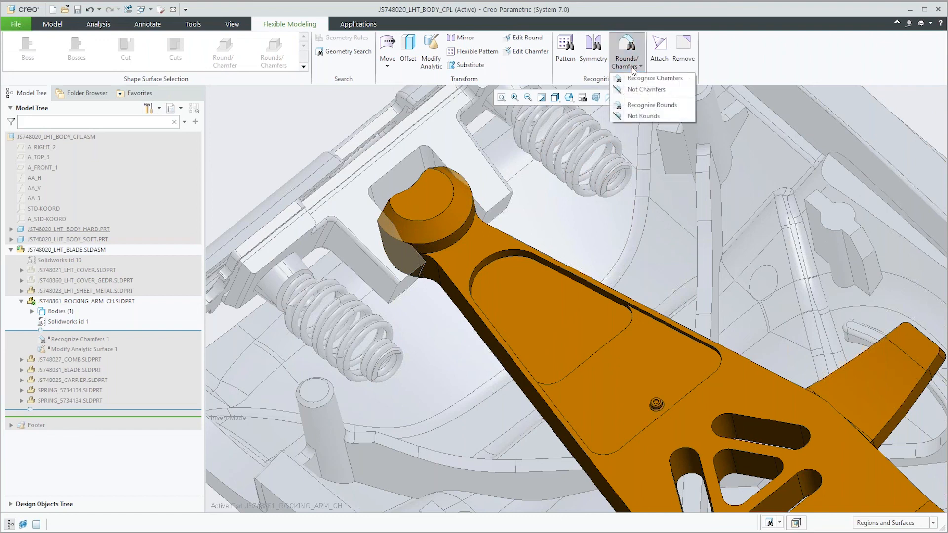
click(686, 80)
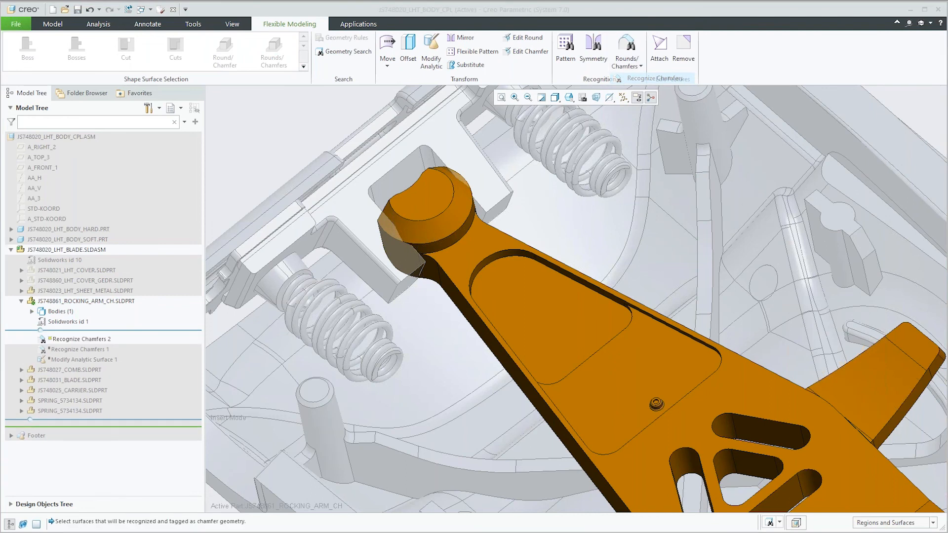
click(461, 222)
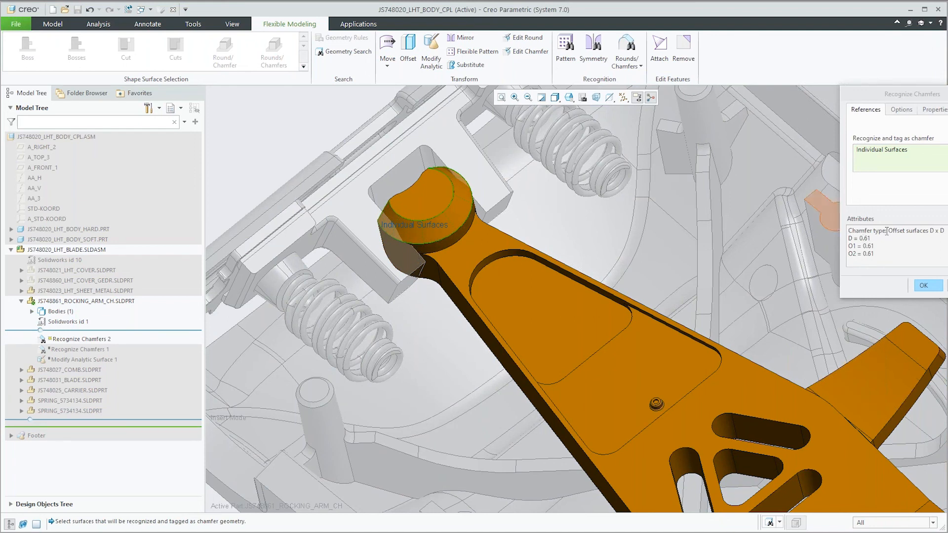
click(923, 286)
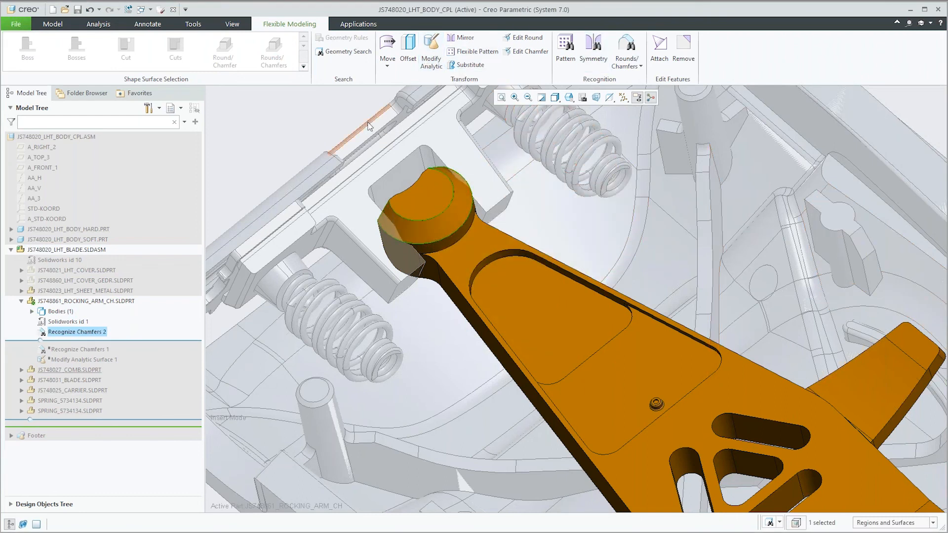
click(324, 112)
Step: Set the radius of the cylindrical surface at the rocking arm's round end to 1.35 with Modify Analytic, and reactivate the top-level assembly
click(431, 52)
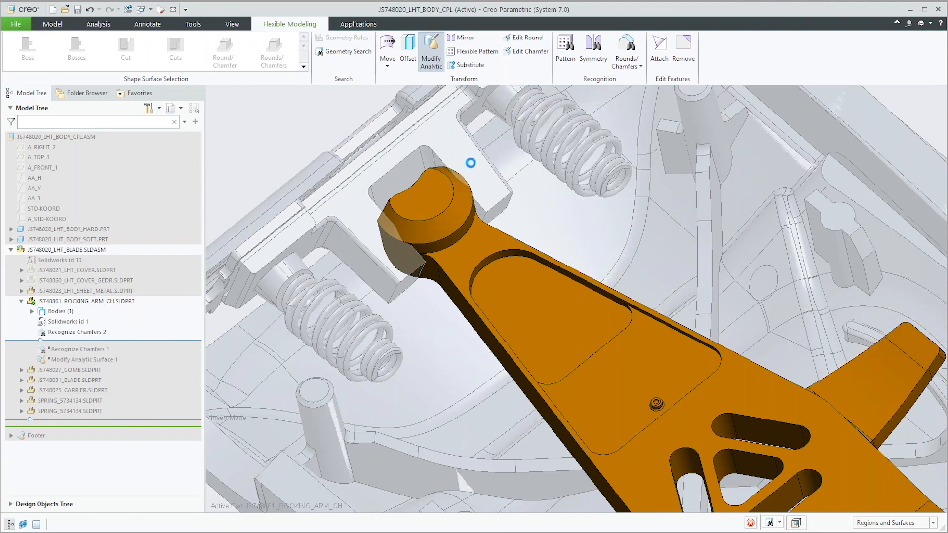
click(465, 232)
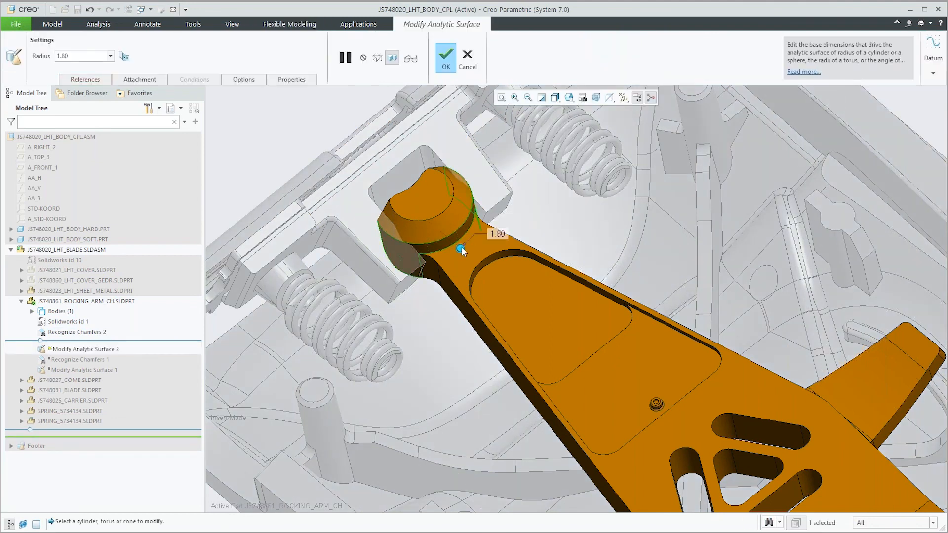
drag(460, 247, 463, 235)
double_click(494, 229)
text(1.35)
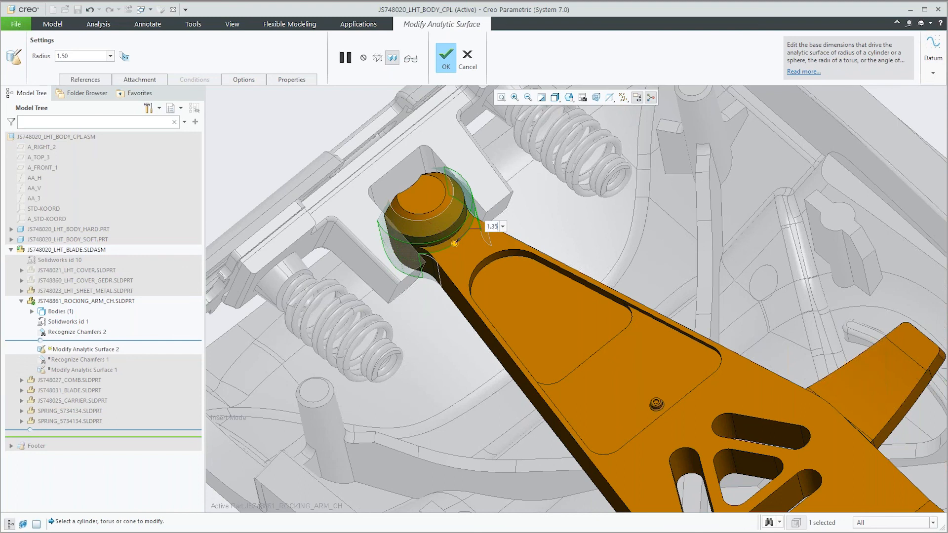
key(Return)
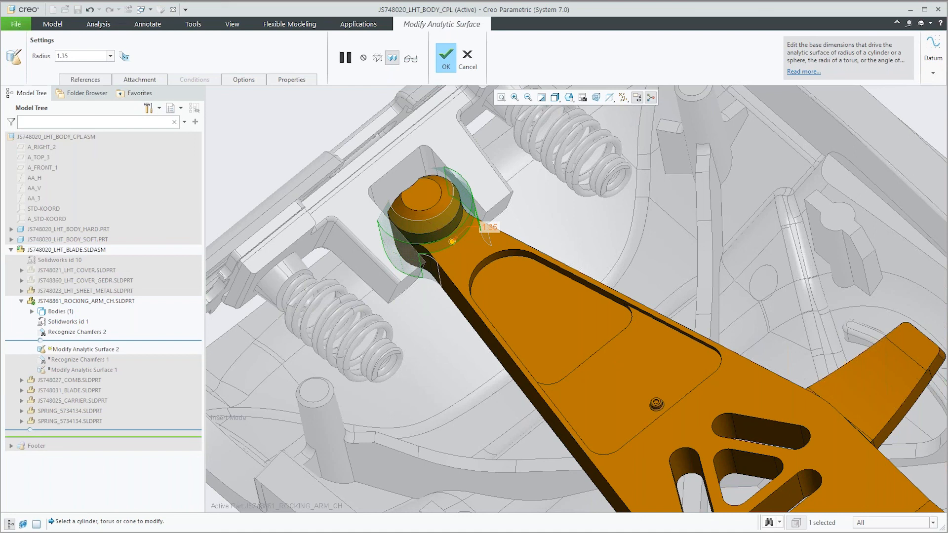
click(446, 58)
click(297, 136)
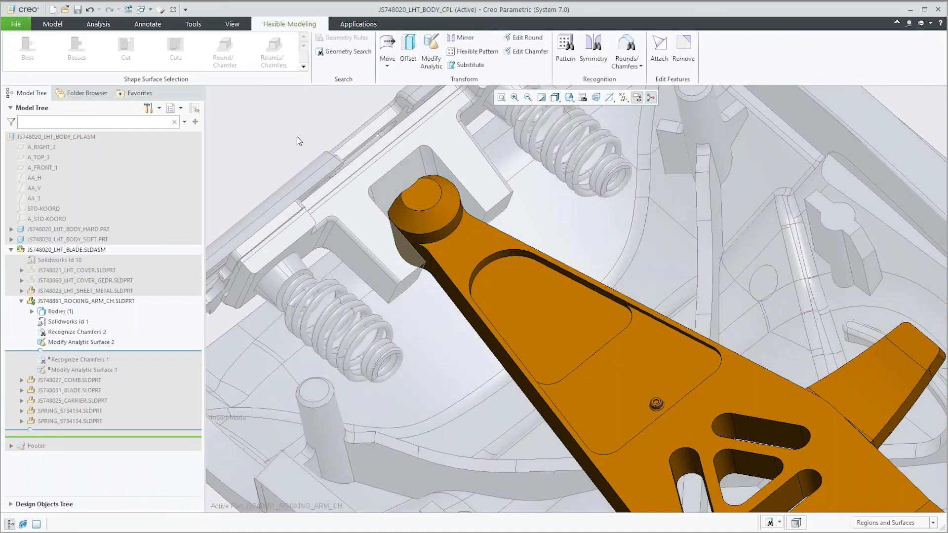
key(ctrl+a)
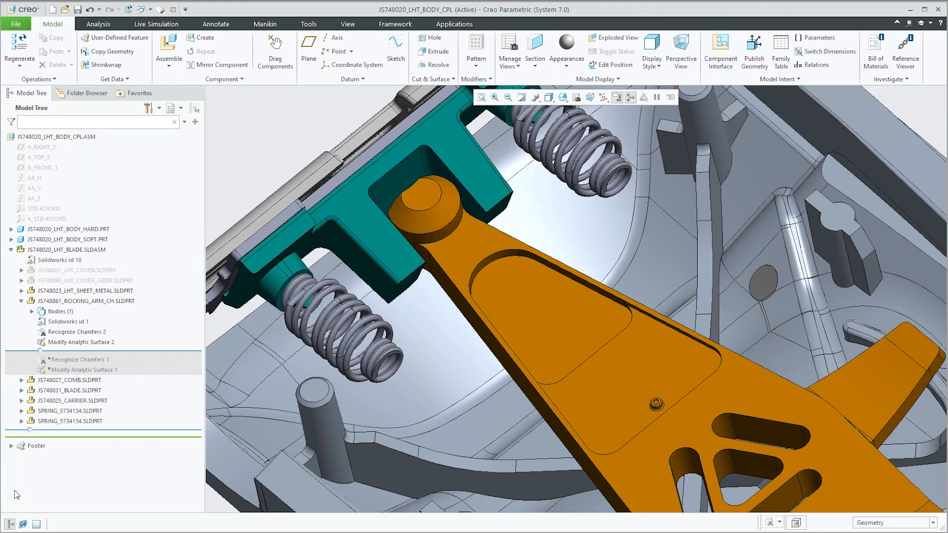
Step: Switch to the PowerPoint presentation and swap the presenter view with the slide show
click(465, 532)
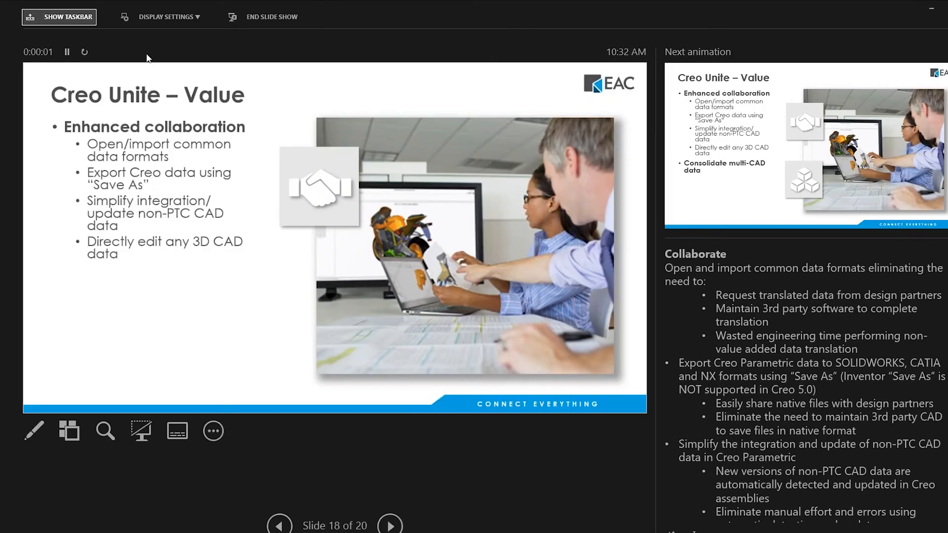
click(180, 18)
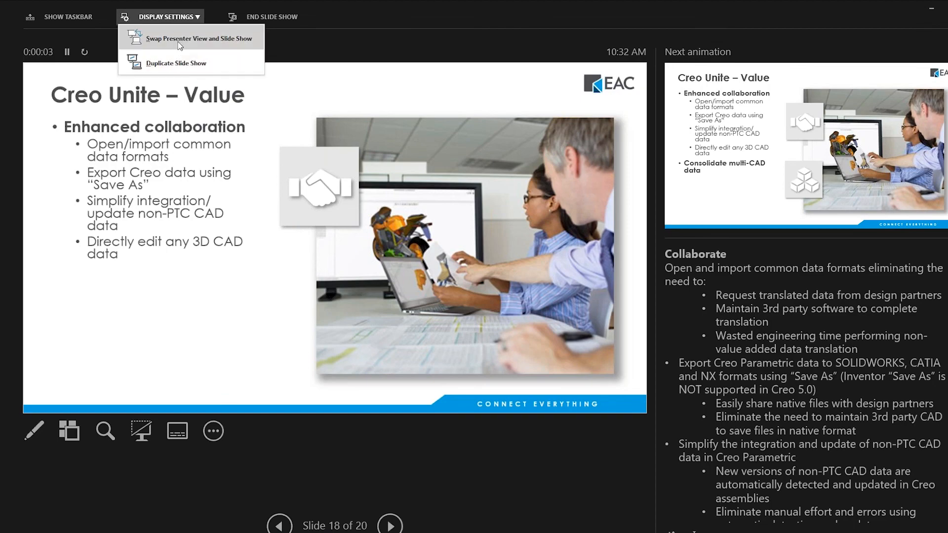
click(179, 41)
click(178, 42)
click(178, 41)
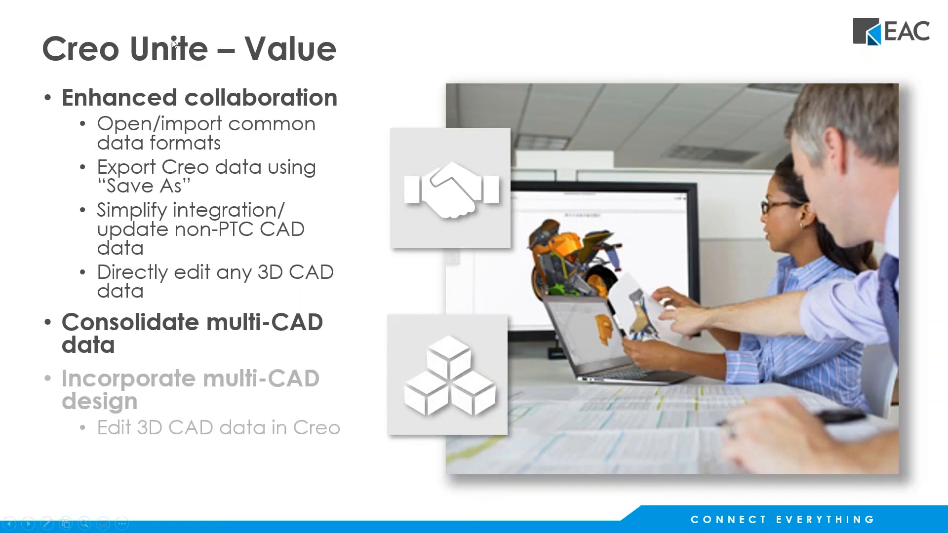
click(178, 42)
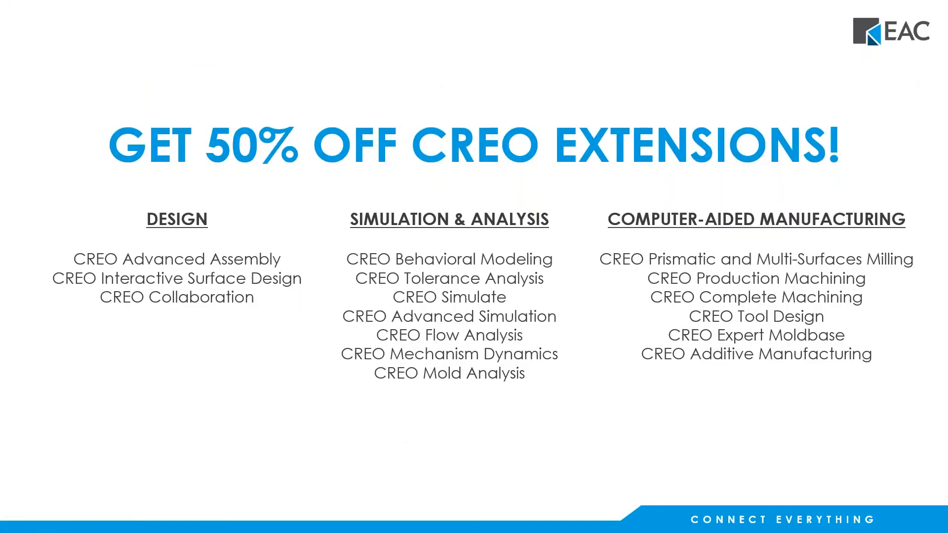